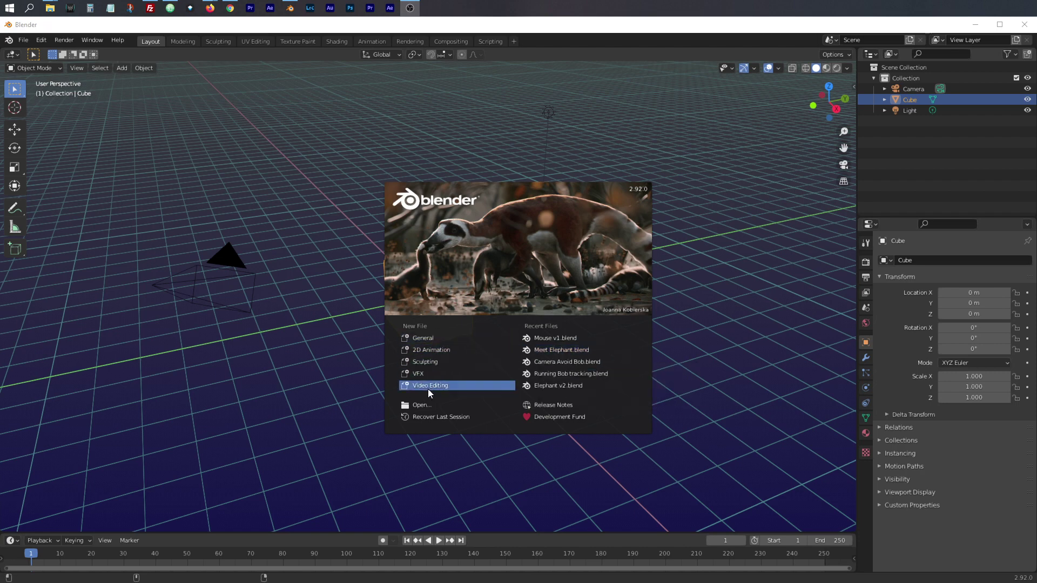
Step: Start a new General scene and enlarge the timeline area below the 3D viewport
{"action": "left_click", "coordinate": [421, 338]}
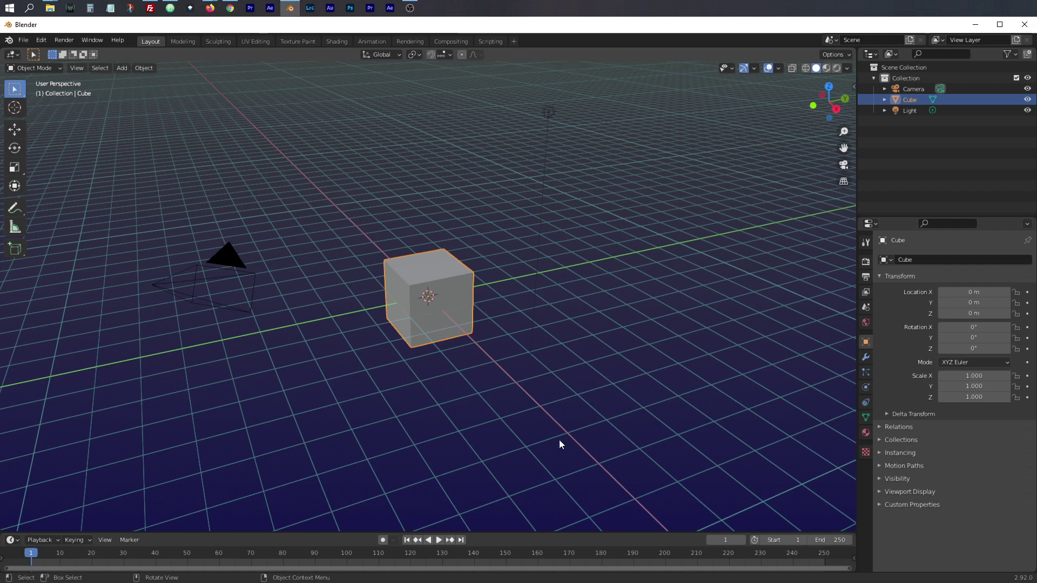
{"action": "left_click_drag", "start_coordinate": [531, 533], "coordinate": [539, 475]}
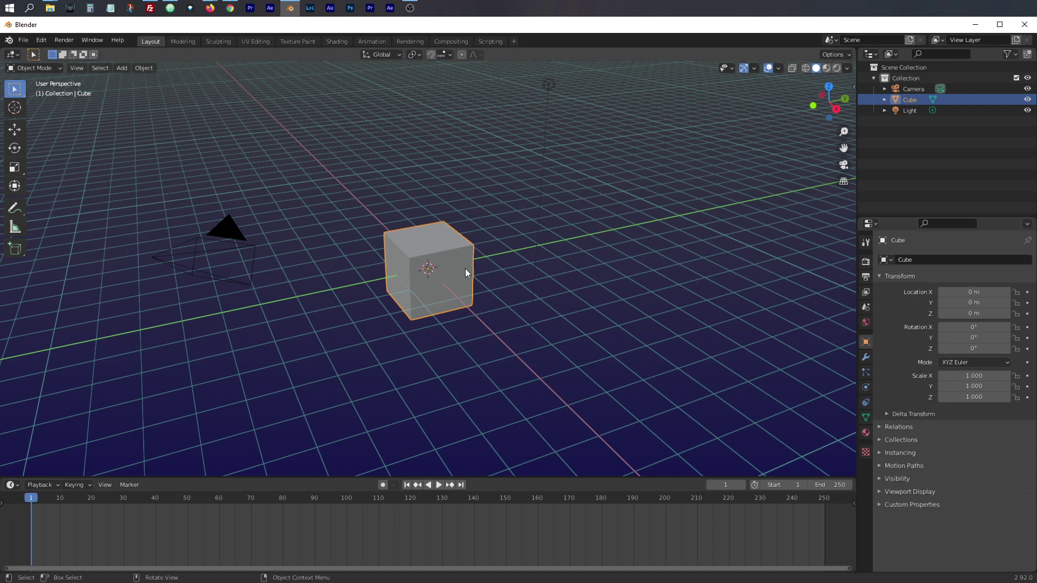
Step: Deselect the default cube and select the cube, camera and light in turn in the 3D viewport, finishing with the camera
{"action": "left_click", "coordinate": [615, 267]}
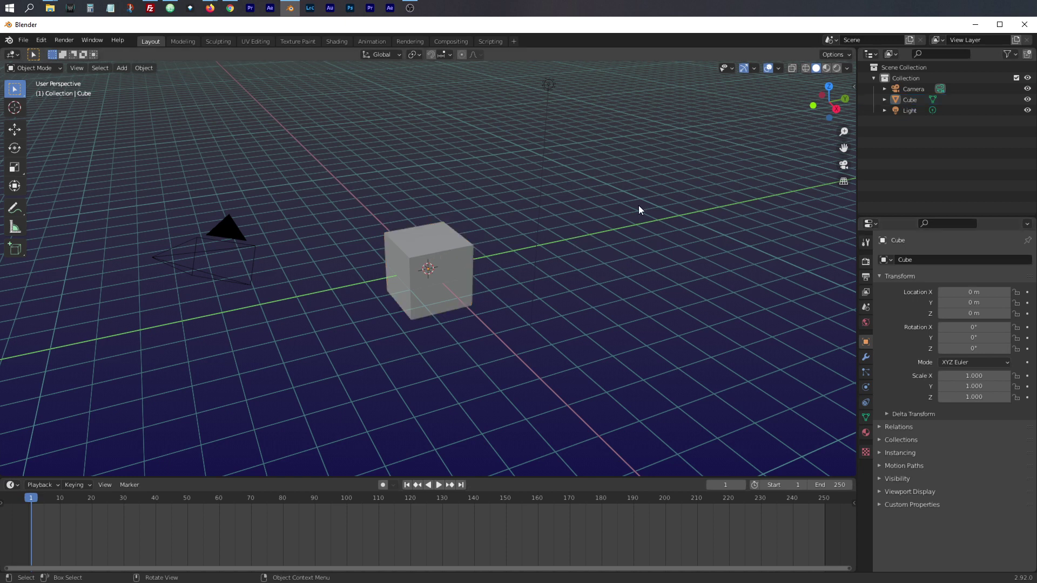
{"action": "left_click", "coordinate": [452, 254]}
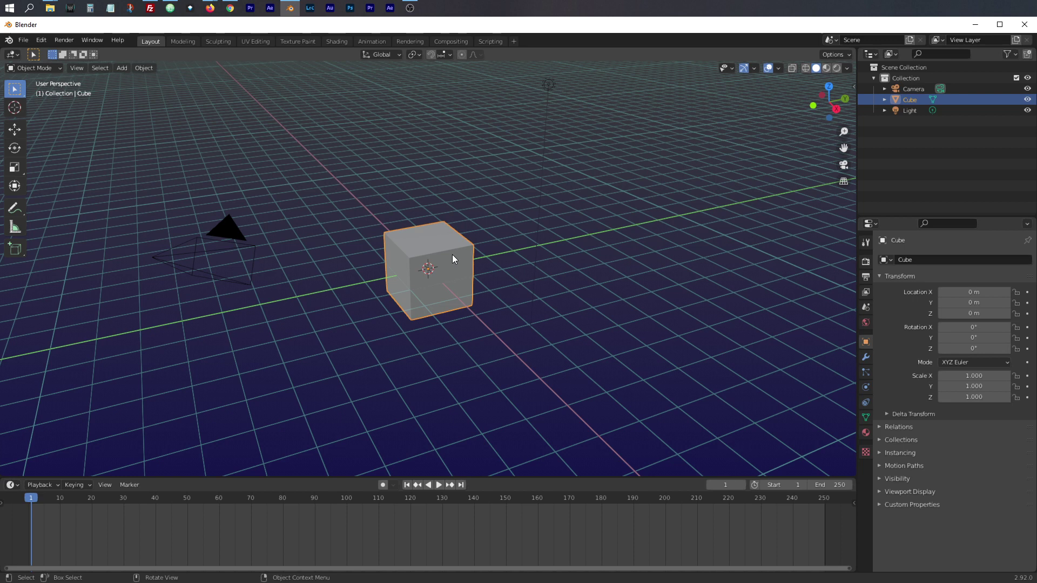
{"action": "left_click", "coordinate": [221, 239]}
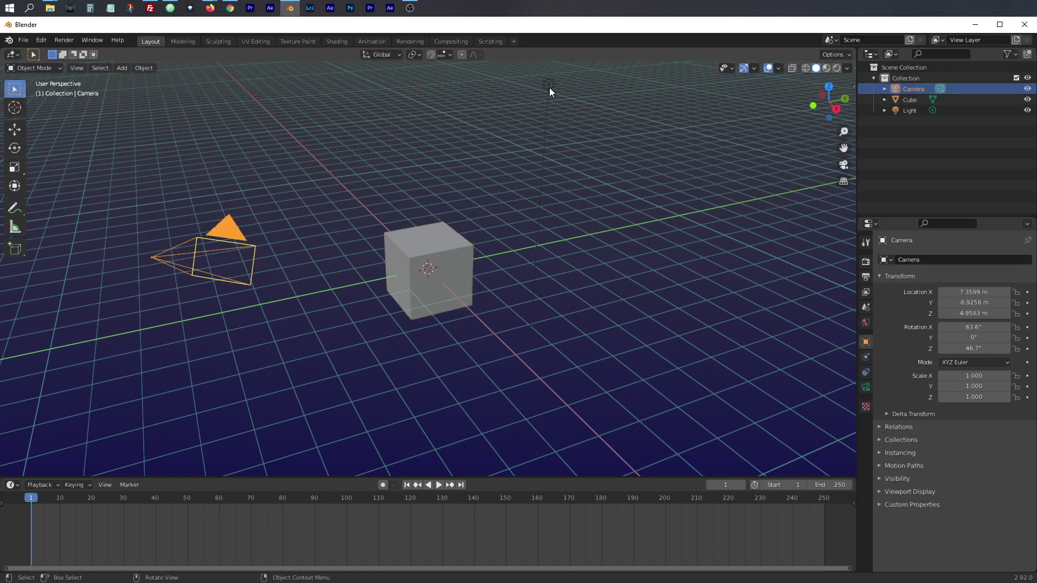
{"action": "left_click", "coordinate": [549, 85]}
{"action": "left_click", "coordinate": [238, 232]}
Step: Examine the default scene from several angles and select the cube, light and camera one after another
{"action": "middle_click_drag", "start_coordinate": [607, 291], "coordinate": [408, 323]}
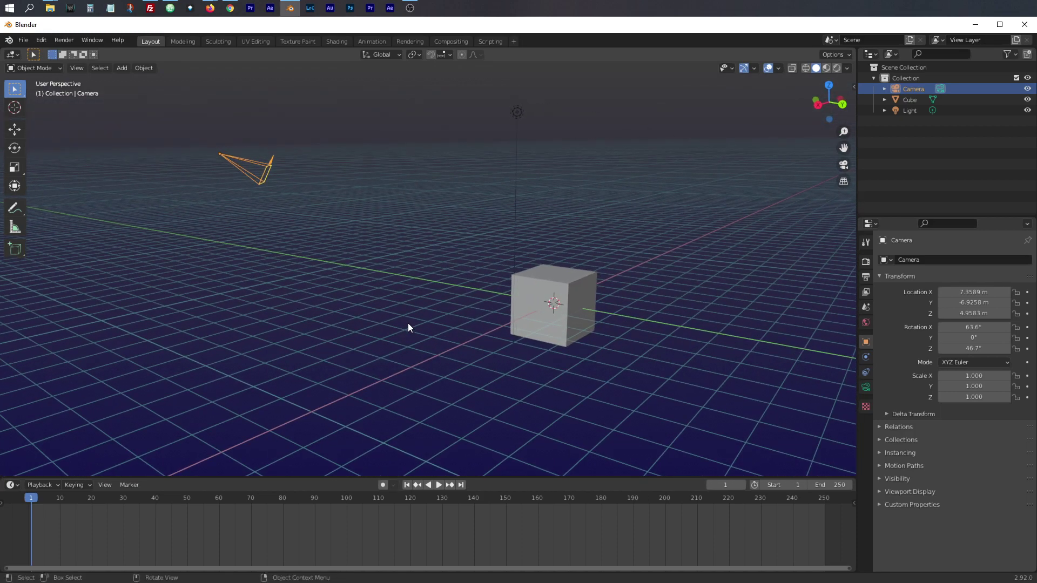
{"action": "middle_click_drag", "start_coordinate": [691, 348], "coordinate": [642, 362]}
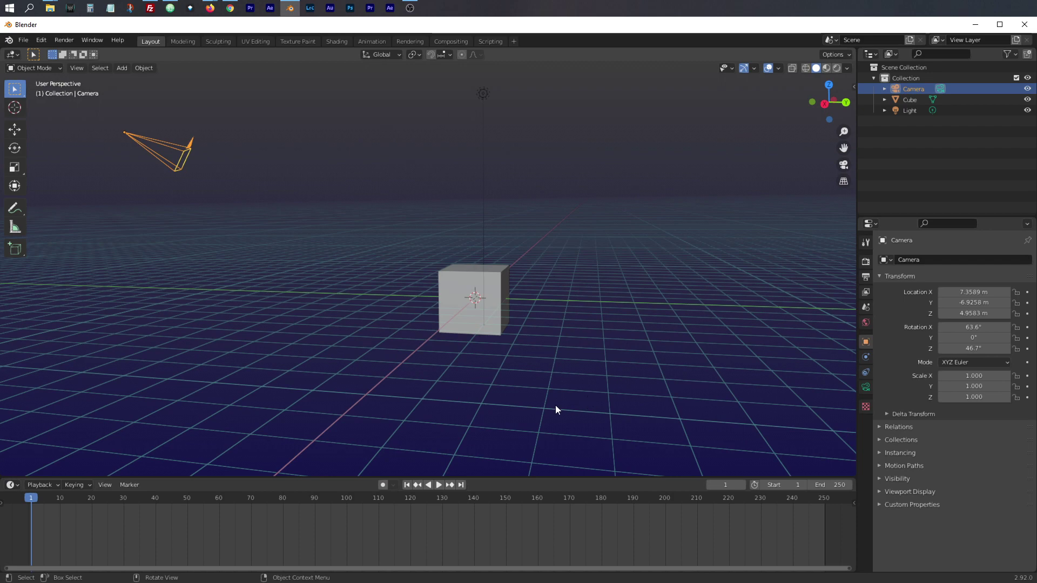
{"action": "middle_click_drag", "start_coordinate": [467, 406], "coordinate": [737, 261]}
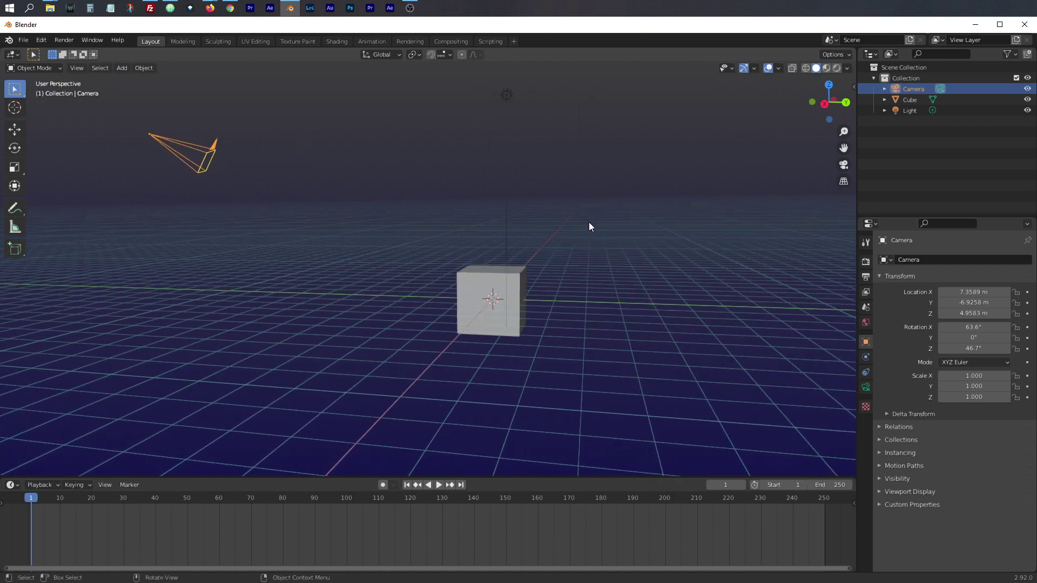
{"action": "middle_click_drag", "start_coordinate": [630, 379], "coordinate": [610, 365]}
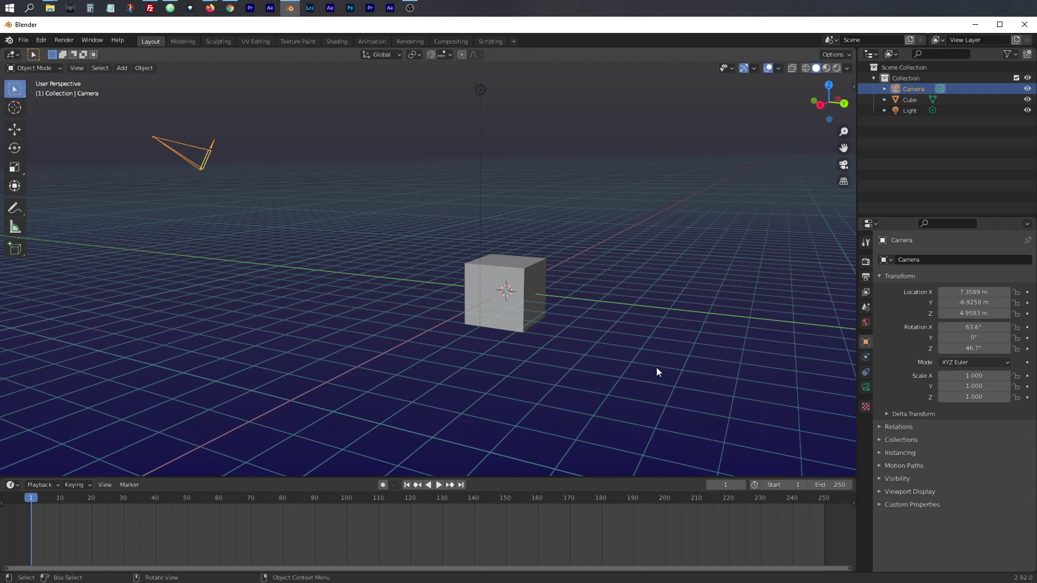
{"action": "middle_click_drag", "start_coordinate": [656, 361], "coordinate": [642, 382]}
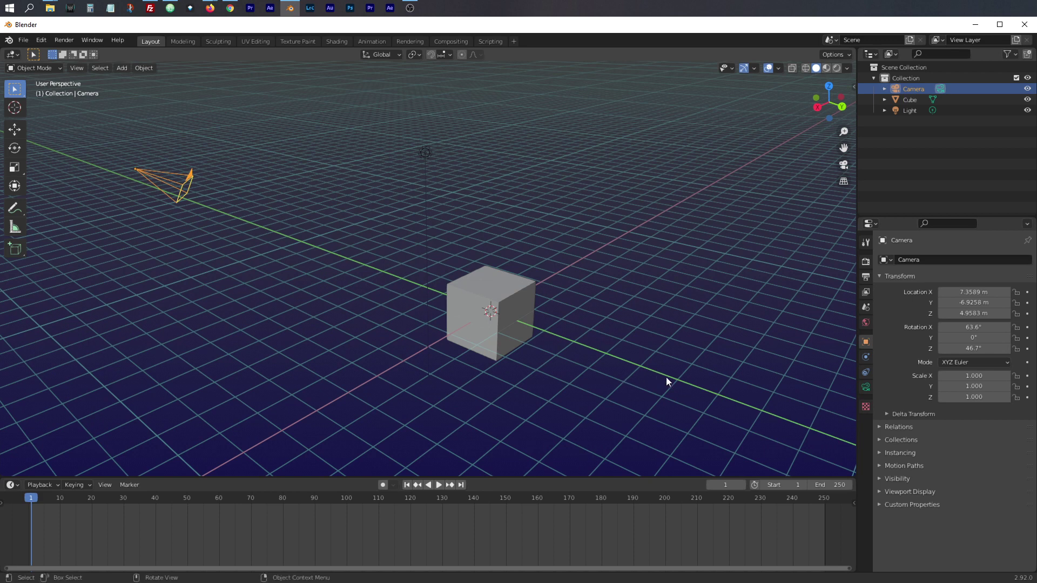
{"action": "left_click", "coordinate": [513, 296]}
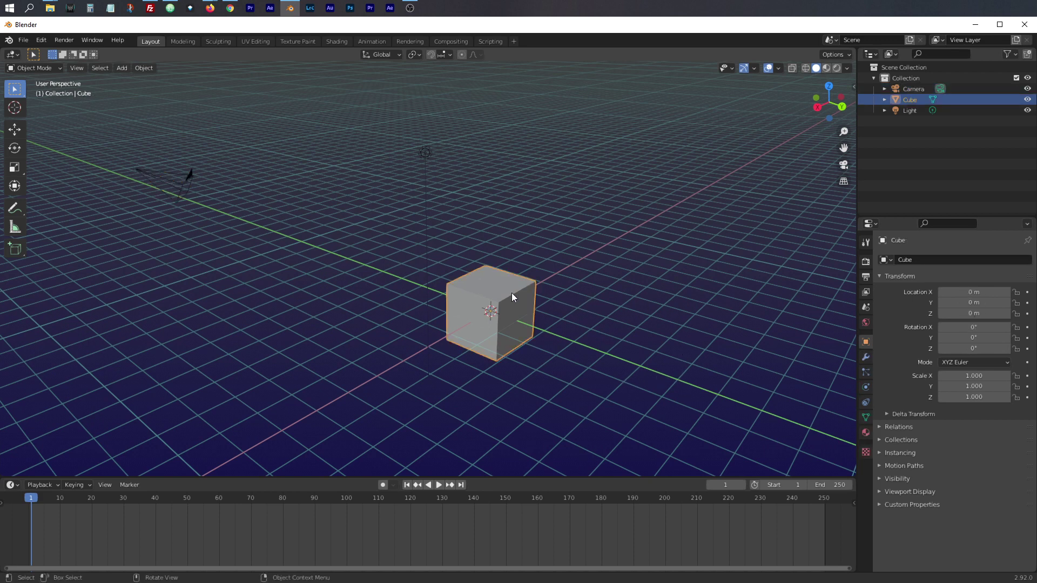
{"action": "left_click", "coordinate": [424, 154]}
{"action": "left_click", "coordinate": [179, 183]}
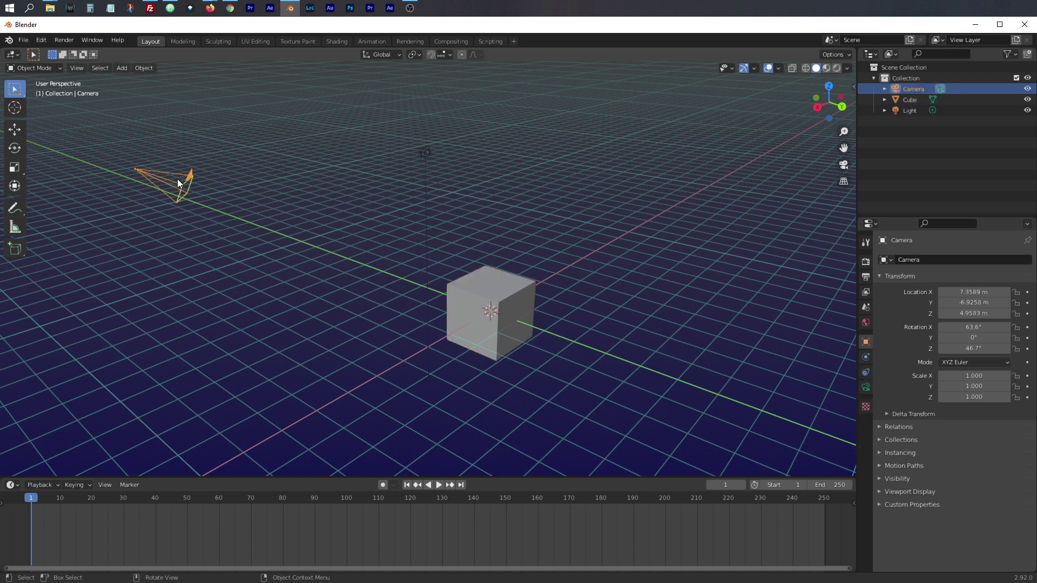
Step: Select the cube, try smooth shading on it, switch it back to flat shading and keep it selected
{"action": "right_click", "coordinate": [482, 288]}
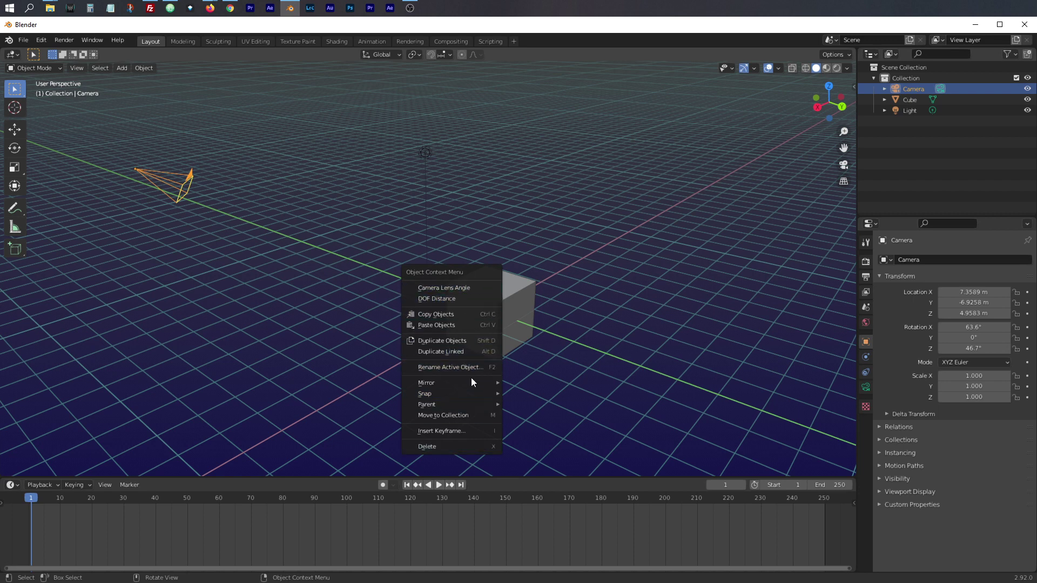
{"action": "left_click", "coordinate": [476, 287]}
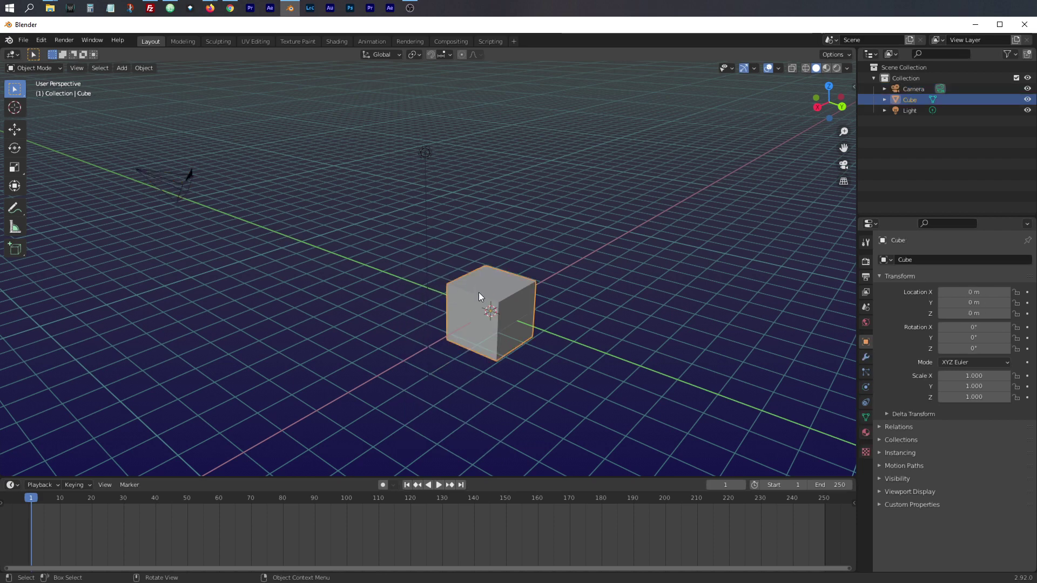
{"action": "right_click", "coordinate": [478, 287]}
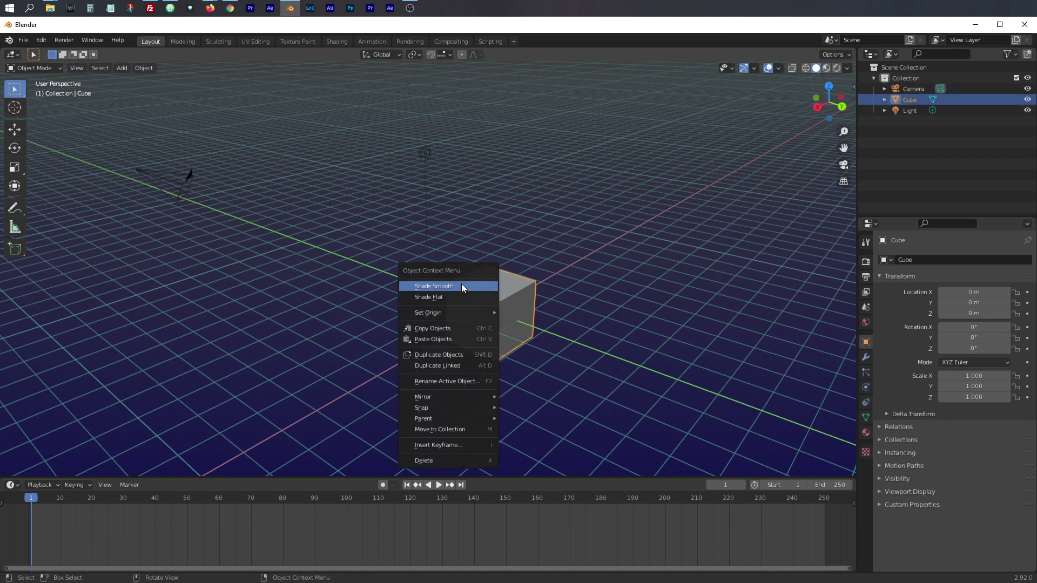
{"action": "left_click", "coordinate": [461, 287]}
{"action": "right_click", "coordinate": [493, 287]}
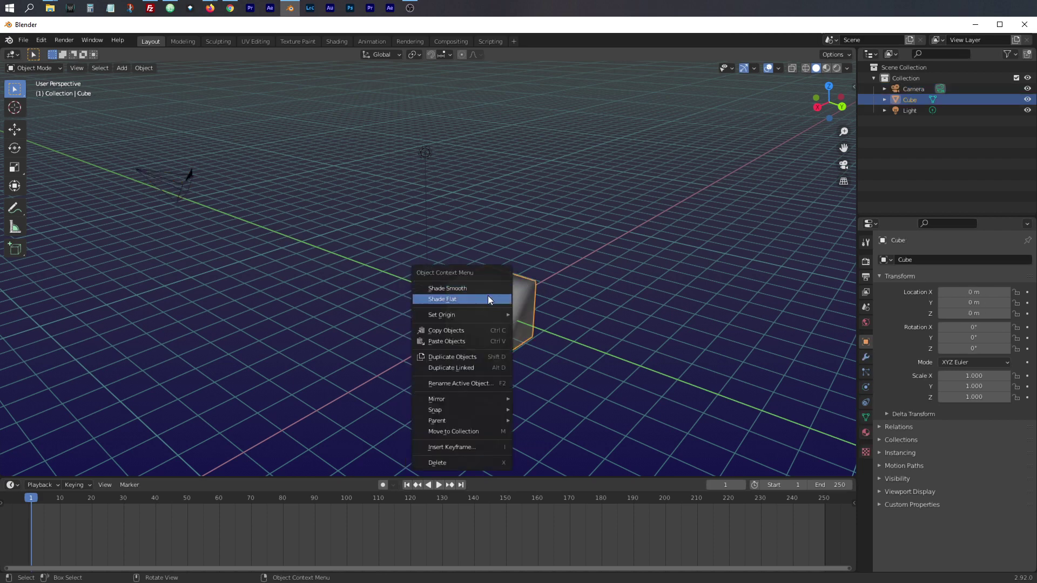
{"action": "left_click", "coordinate": [487, 296]}
{"action": "right_click", "coordinate": [480, 294]}
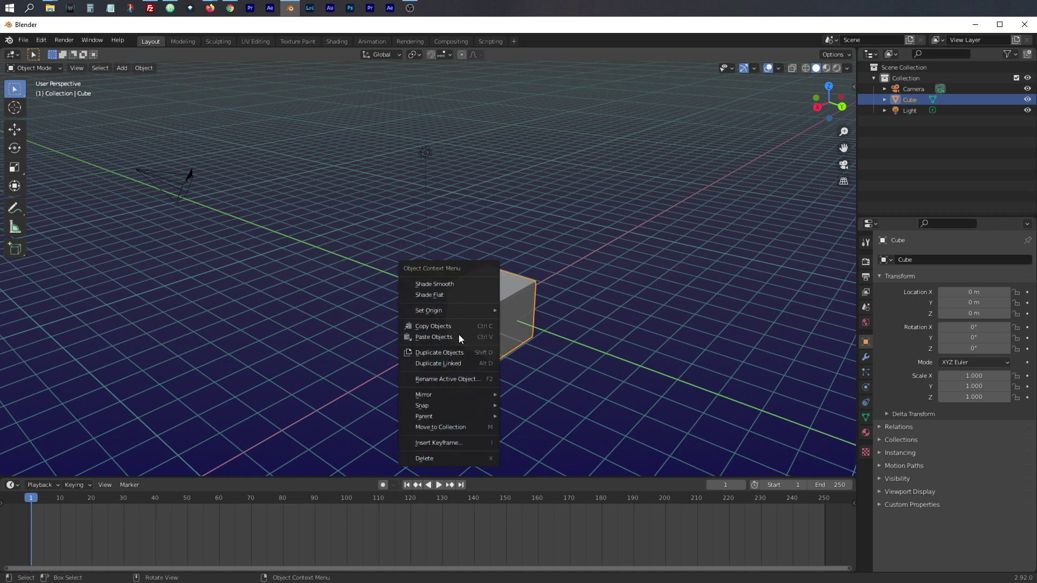
{"action": "left_click", "coordinate": [572, 335]}
{"action": "left_click", "coordinate": [507, 291]}
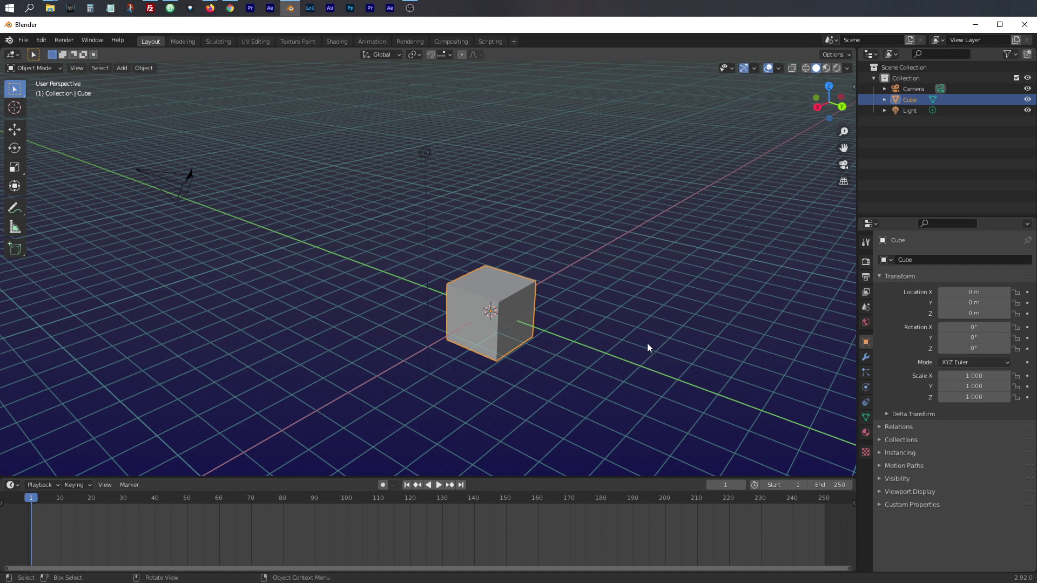
Step: Orbit and pan around the cube to examine it from several sides
{"action": "middle_click_drag", "start_coordinate": [647, 346], "coordinate": [570, 328]}
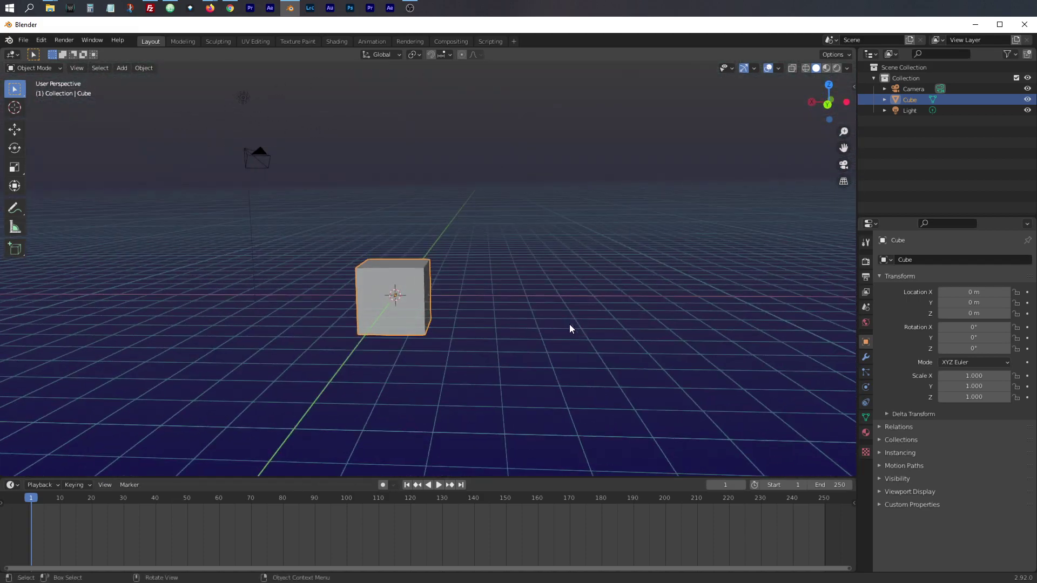
{"action": "middle_click_drag", "start_coordinate": [489, 348], "coordinate": [558, 339]}
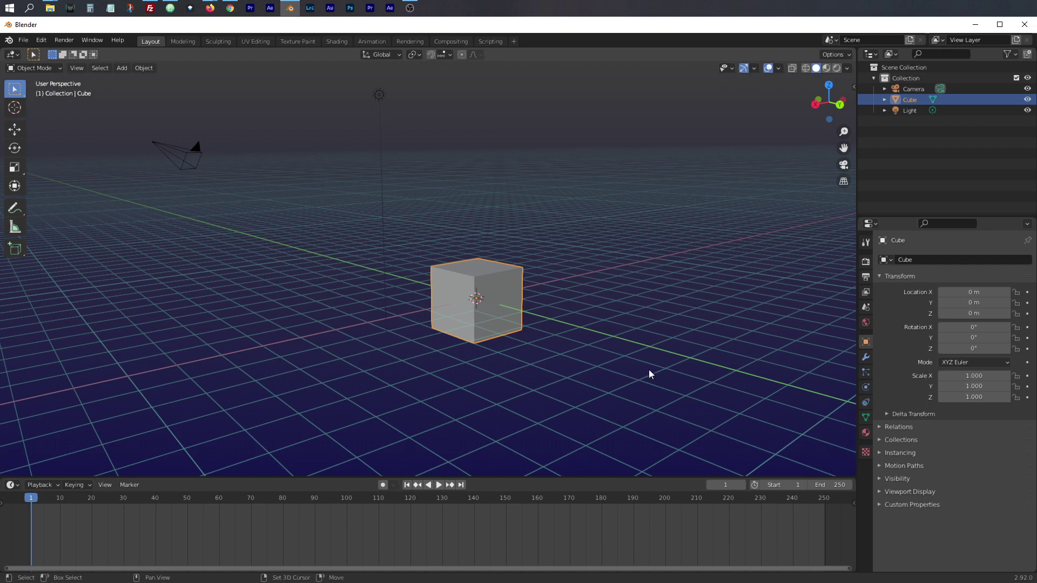
{"action": "middle_click_drag", "start_coordinate": [650, 369], "coordinate": [536, 373], "text": "shift"}
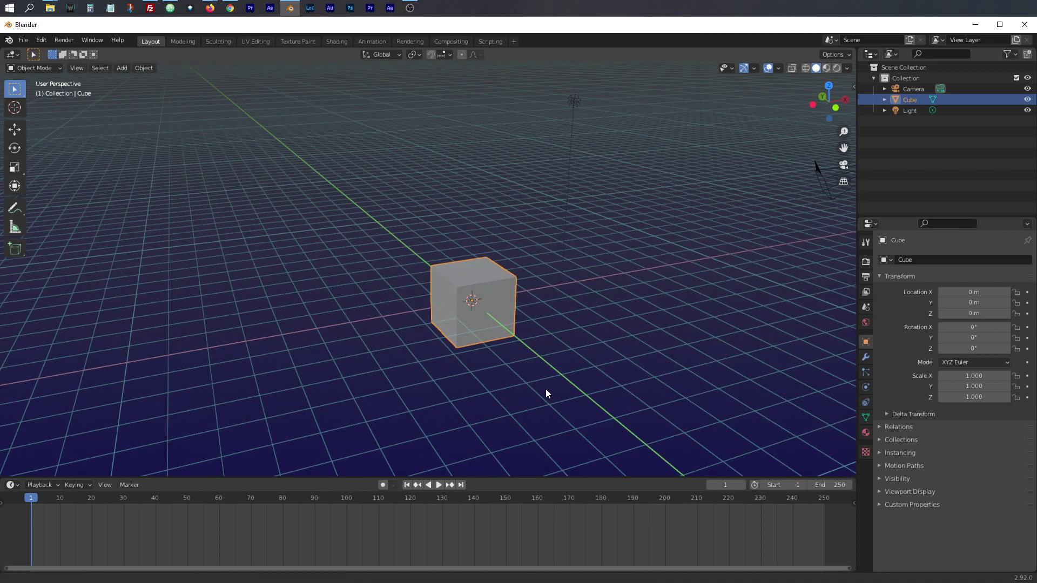
{"action": "middle_click_drag", "start_coordinate": [546, 389], "coordinate": [552, 228], "text": "shift"}
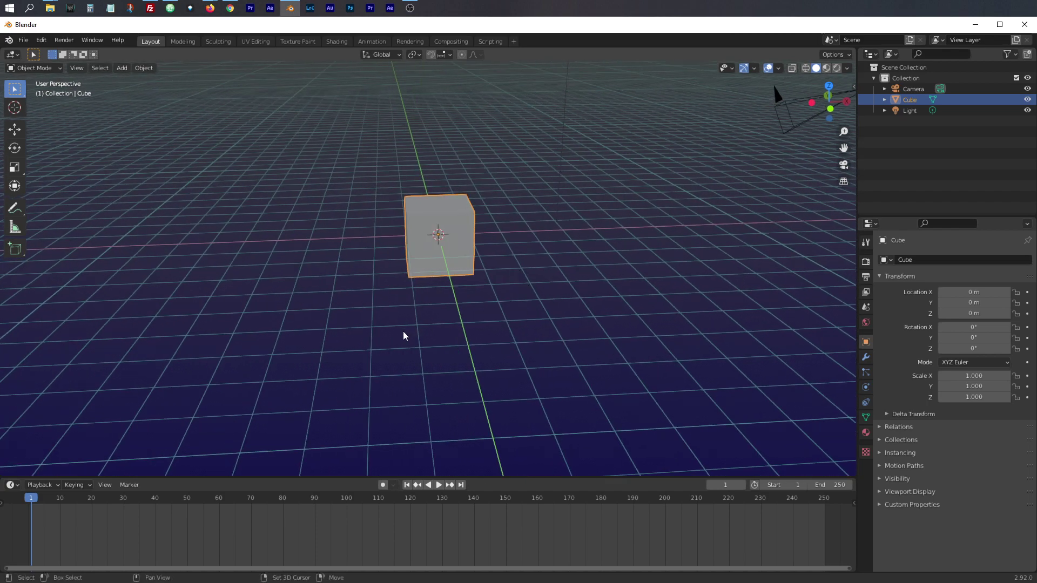
{"action": "mouse_move", "coordinate": [403, 332]}
{"action": "middle_mouse_down"}
{"action": "mouse_move", "coordinate": [478, 334]}
{"action": "mouse_move", "coordinate": [414, 320]}
{"action": "middle_mouse_up"}
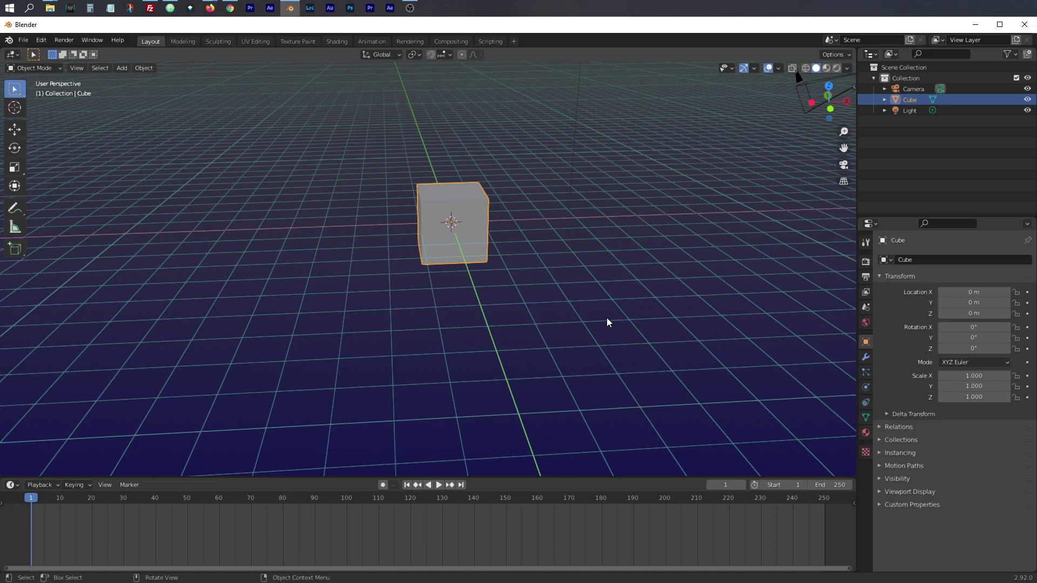
{"action": "middle_click_drag", "start_coordinate": [607, 322], "coordinate": [640, 330]}
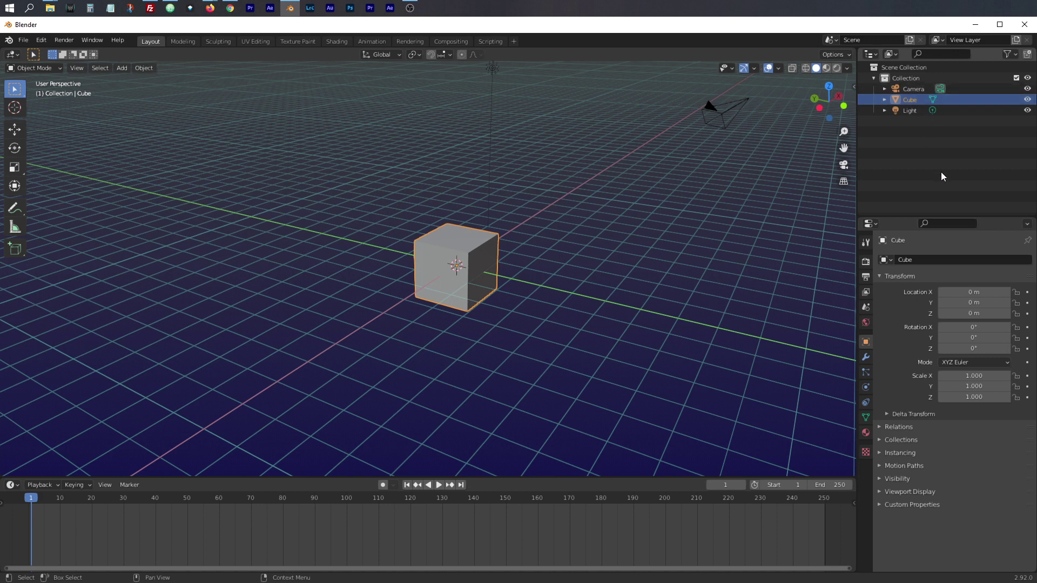
Step: Identify the light, cube and camera by selecting each in the Outliner, and select the camera and cube in the viewport
{"action": "left_click", "coordinate": [908, 111]}
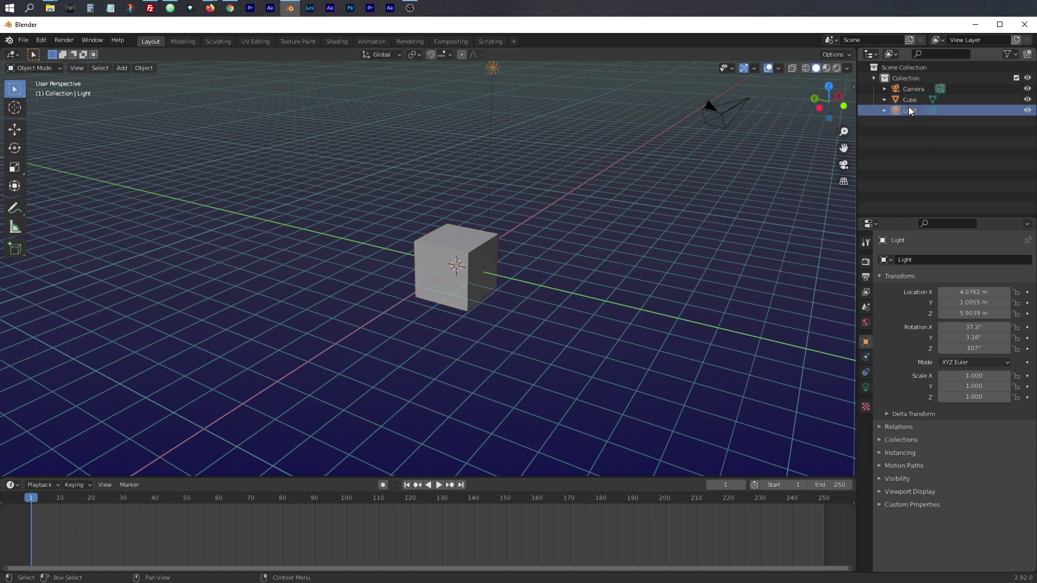
{"action": "left_click", "coordinate": [909, 103]}
{"action": "left_click", "coordinate": [912, 92]}
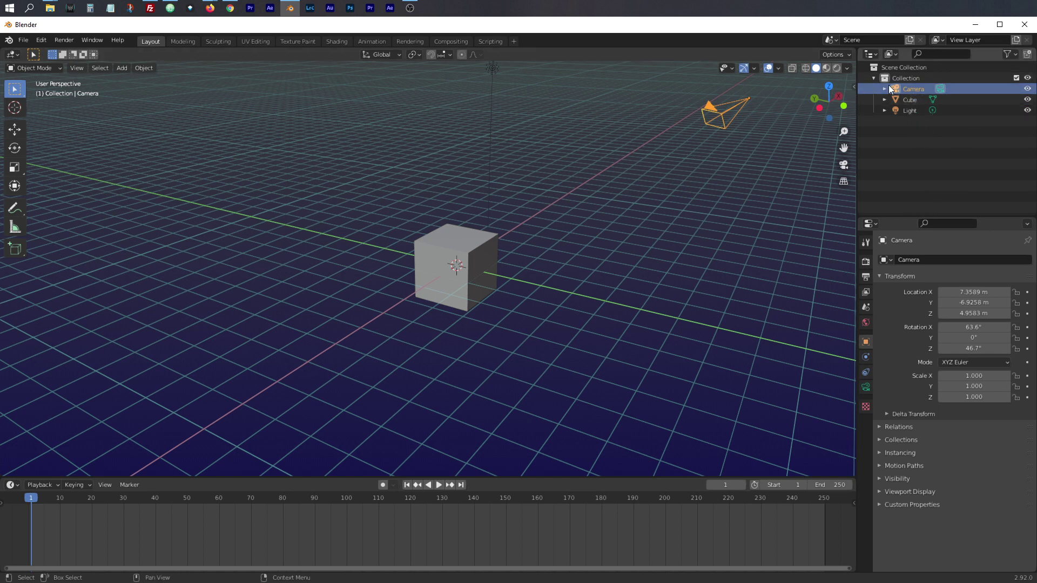
{"action": "left_click", "coordinate": [916, 99]}
{"action": "left_click", "coordinate": [912, 109]}
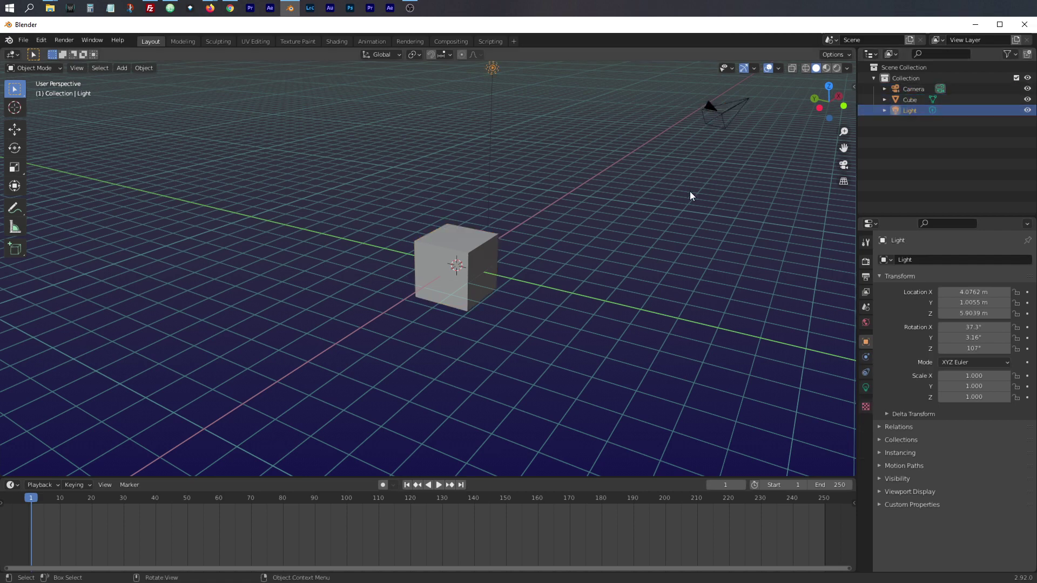
{"action": "middle_click_drag", "start_coordinate": [689, 191], "coordinate": [592, 180], "text": "shift"}
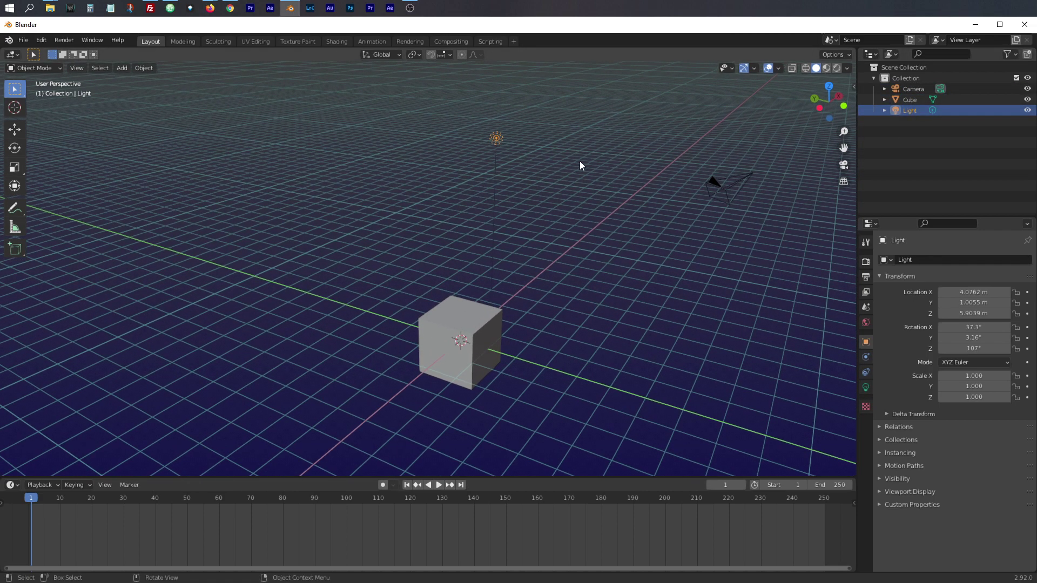
{"action": "left_click", "coordinate": [729, 187]}
{"action": "left_click", "coordinate": [438, 319]}
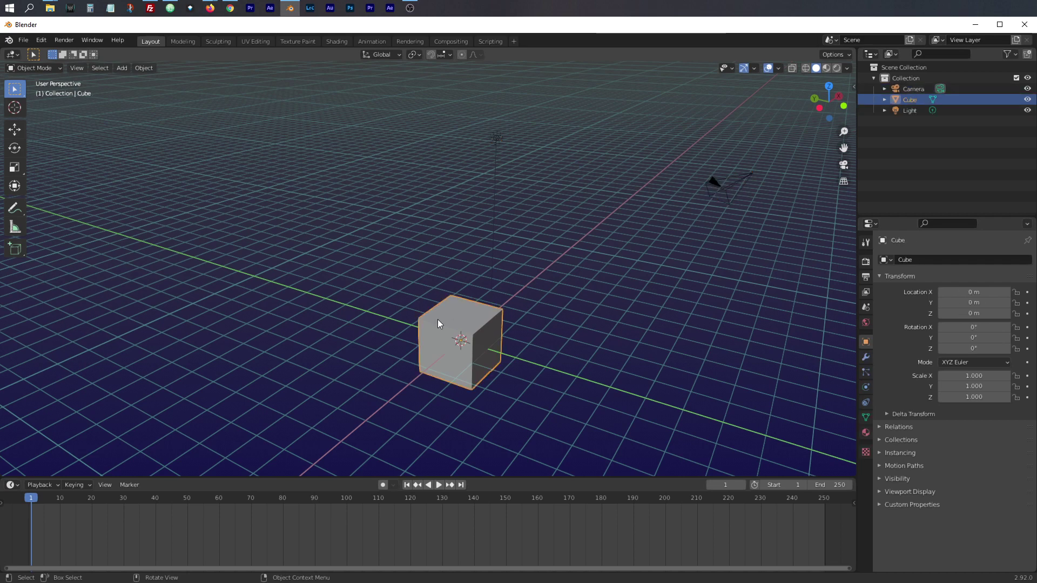
Step: Add a cylinder mesh and move it away from the cube to about X 4.47 m, Y -4.66 m, Z 0.66 m
{"action": "middle_click_drag", "start_coordinate": [649, 334], "coordinate": [637, 320]}
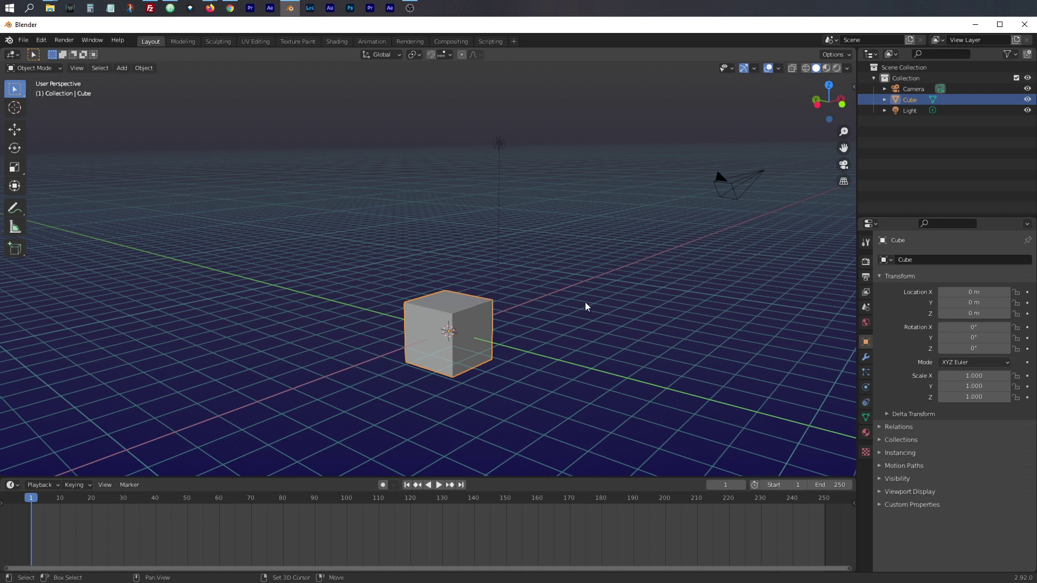
{"action": "key", "text": "shift+a"}
{"action": "mouse_move", "coordinate": [584, 302]}
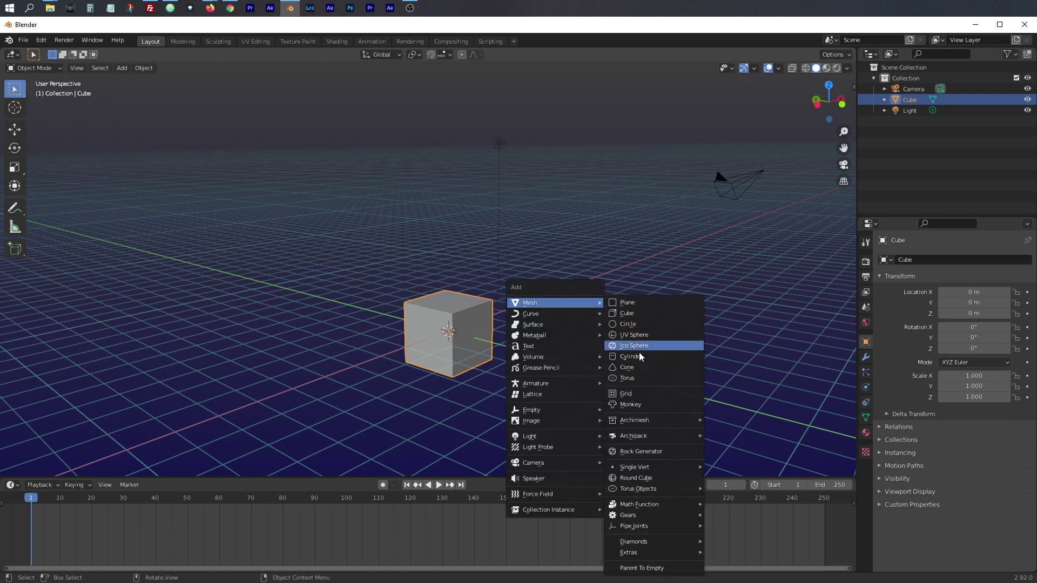
{"action": "left_click", "coordinate": [631, 357]}
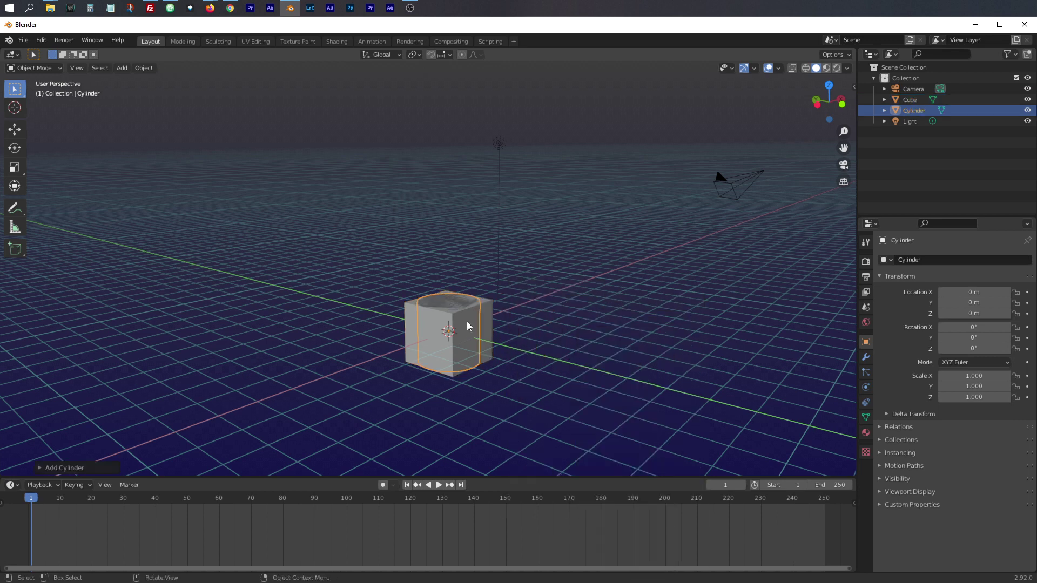
{"action": "key", "text": "g"}
{"action": "left_click", "coordinate": [667, 300]}
Step: Add a UV sphere mesh at the origin, inside the cube
{"action": "key", "text": "shift+a"}
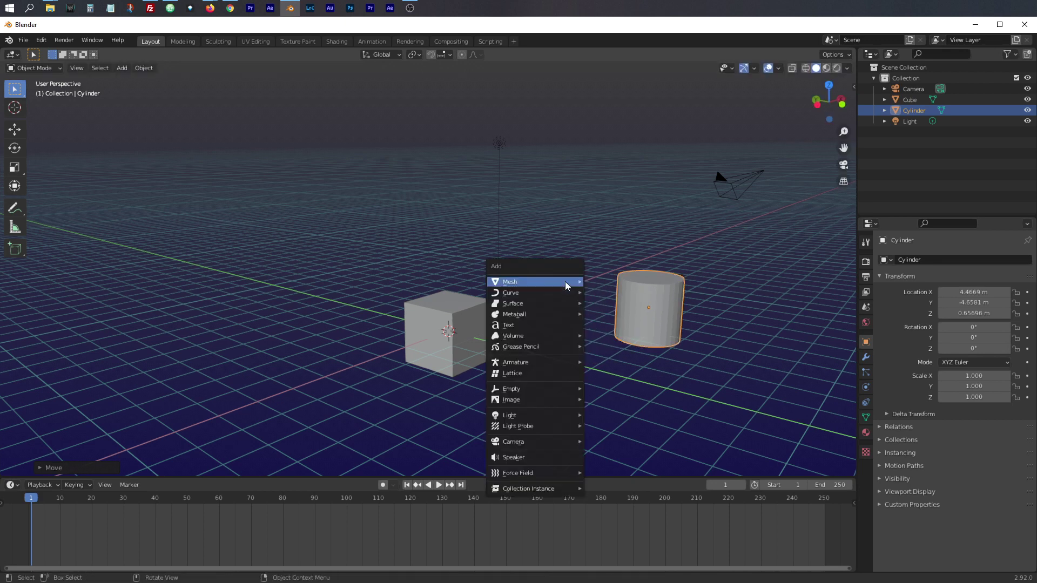
{"action": "mouse_move", "coordinate": [569, 282]}
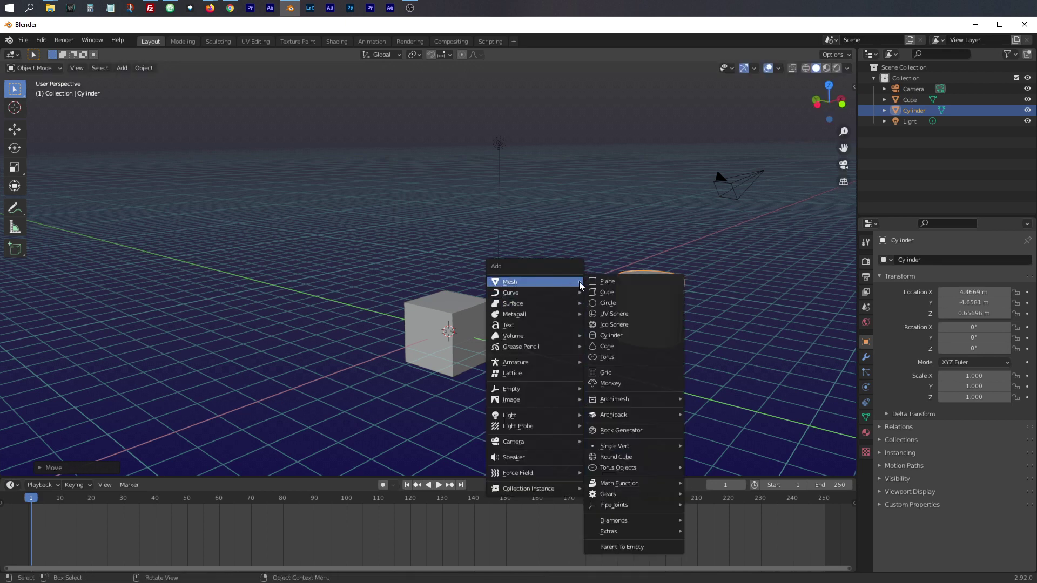
{"action": "left_click", "coordinate": [622, 317]}
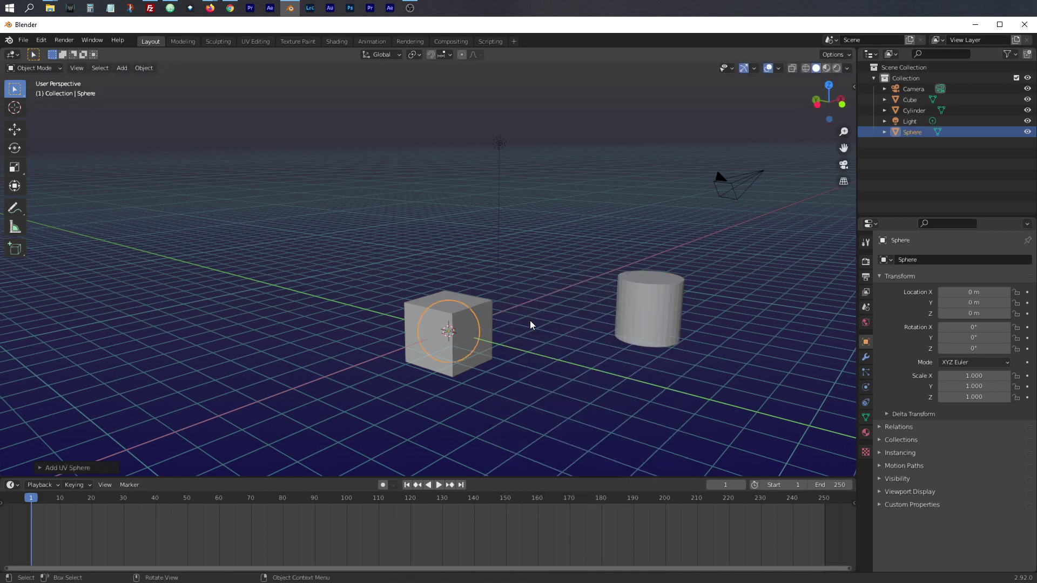
Step: Move the UV sphere out of the cube to about X -3.40 m, Y 4.85 m, Z 3.63 m
{"action": "key", "text": "g"}
{"action": "left_click", "coordinate": [346, 209]}
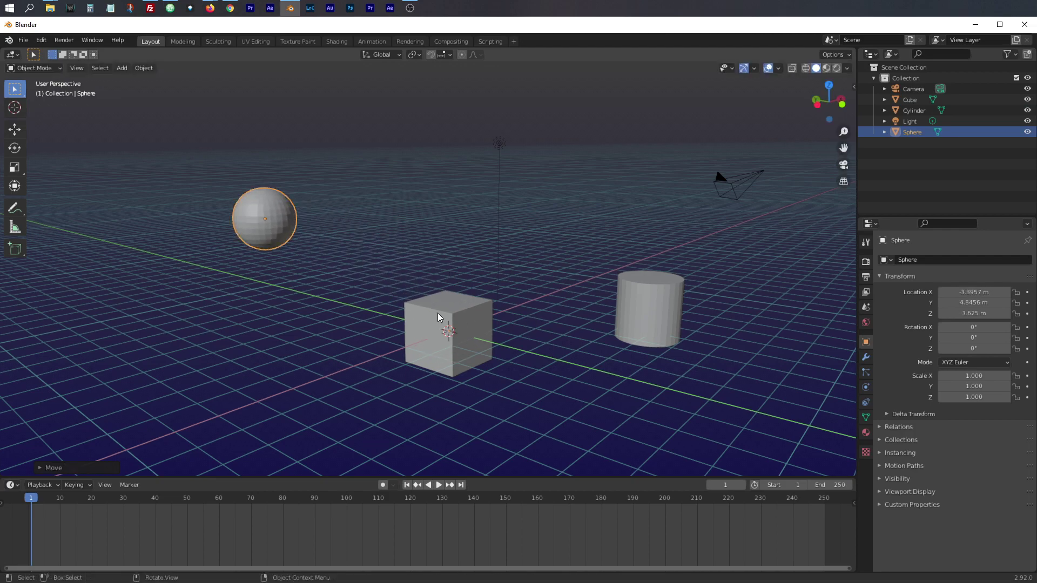
{"action": "middle_click_drag", "start_coordinate": [576, 338], "coordinate": [547, 339]}
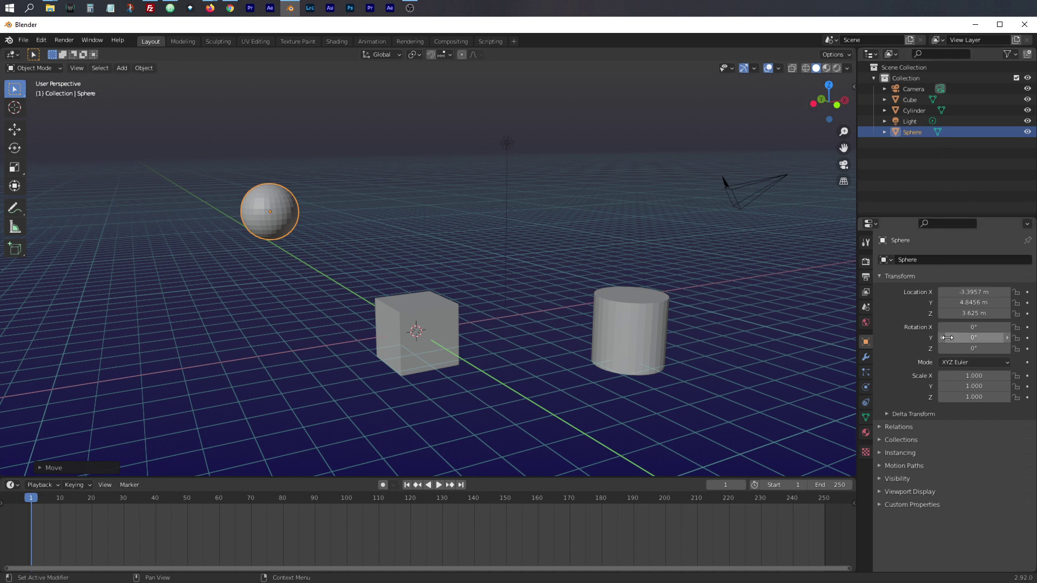
Step: Examine each category of the sphere's and scene's properties, from tool and render settings through modifiers, physics, constraints, mesh data and material
{"action": "left_click", "coordinate": [866, 262]}
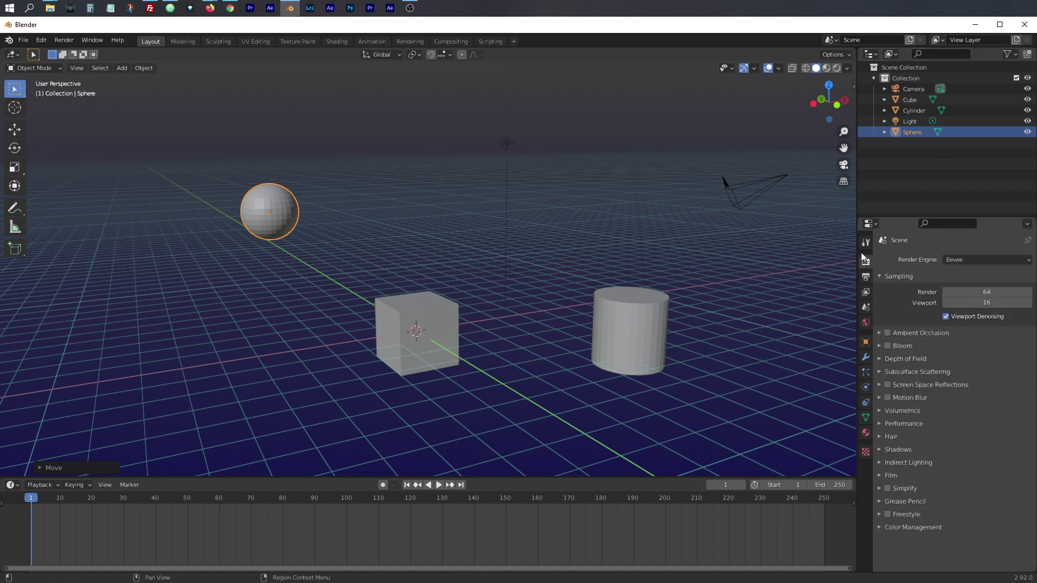
{"action": "left_click", "coordinate": [866, 243]}
{"action": "left_click", "coordinate": [865, 261]}
{"action": "left_click", "coordinate": [866, 277]}
{"action": "left_click", "coordinate": [866, 291]}
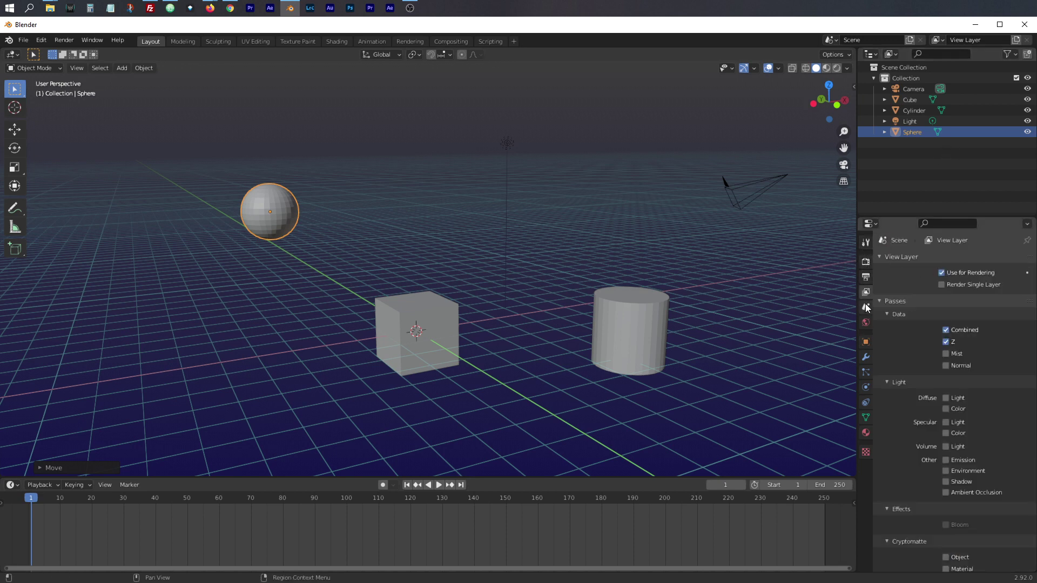
{"action": "left_click", "coordinate": [866, 306]}
{"action": "left_click", "coordinate": [866, 322]}
{"action": "left_click", "coordinate": [866, 341]}
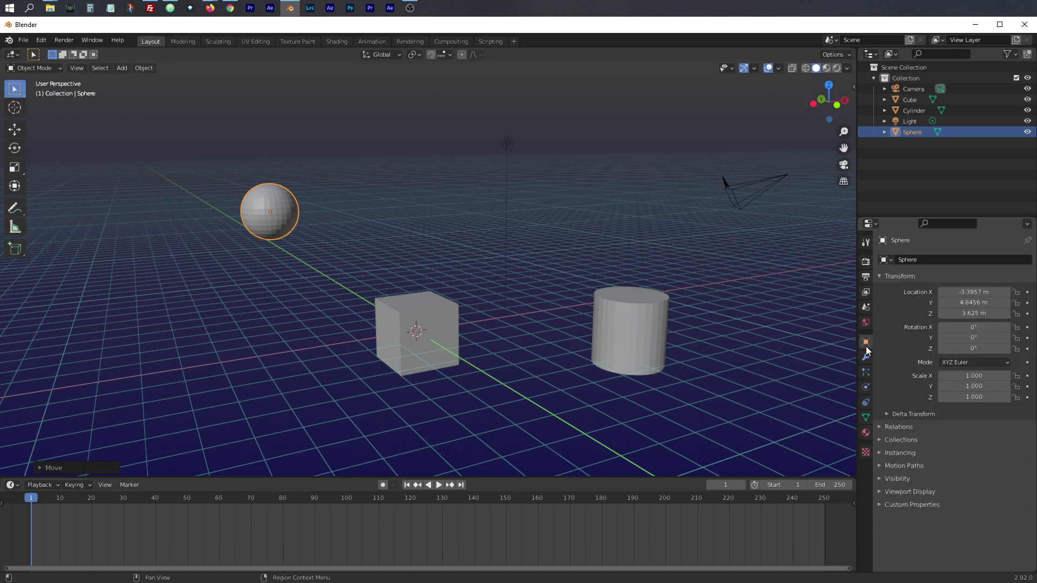
{"action": "left_click", "coordinate": [866, 357]}
{"action": "left_click", "coordinate": [866, 373]}
{"action": "left_click", "coordinate": [866, 388]}
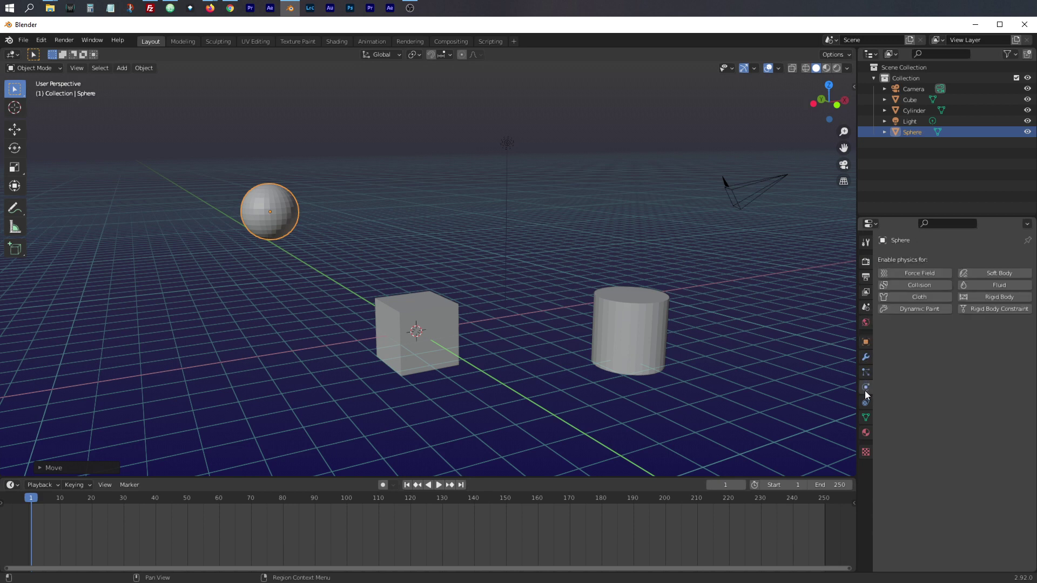
{"action": "left_click", "coordinate": [866, 403]}
{"action": "left_click", "coordinate": [866, 433]}
{"action": "left_click", "coordinate": [866, 418]}
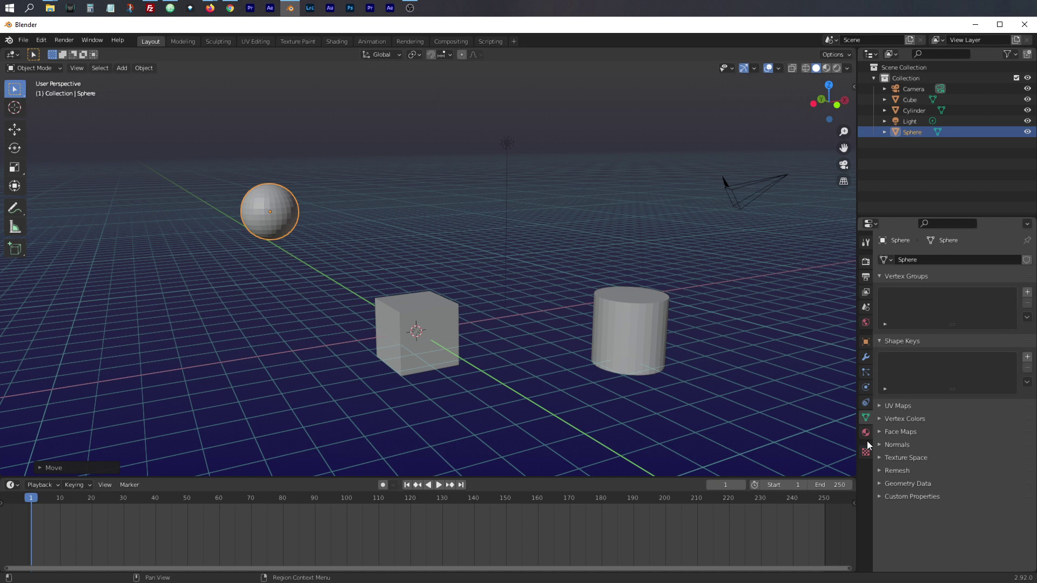
{"action": "left_click", "coordinate": [865, 262]}
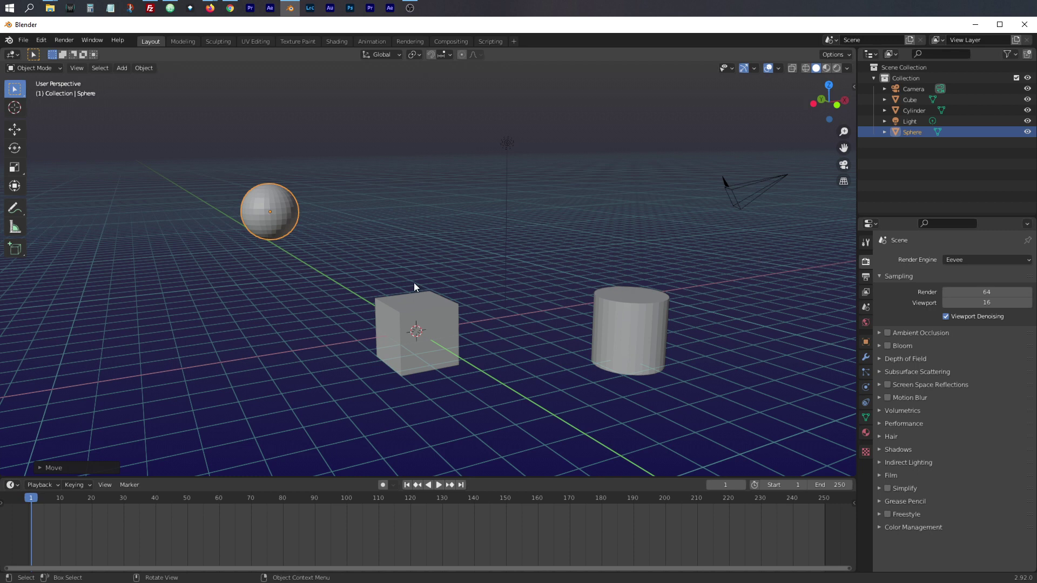
Step: Widen the Properties editor and review the output, view layer, scene, world and object settings
{"action": "left_click_drag", "start_coordinate": [854, 214], "coordinate": [830, 203]}
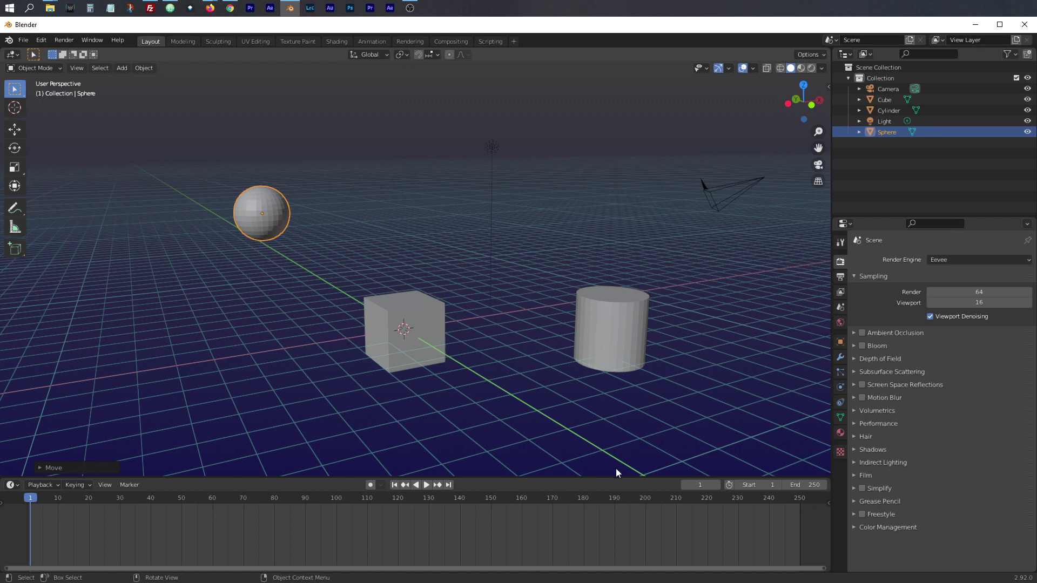
{"action": "left_click", "coordinate": [839, 278]}
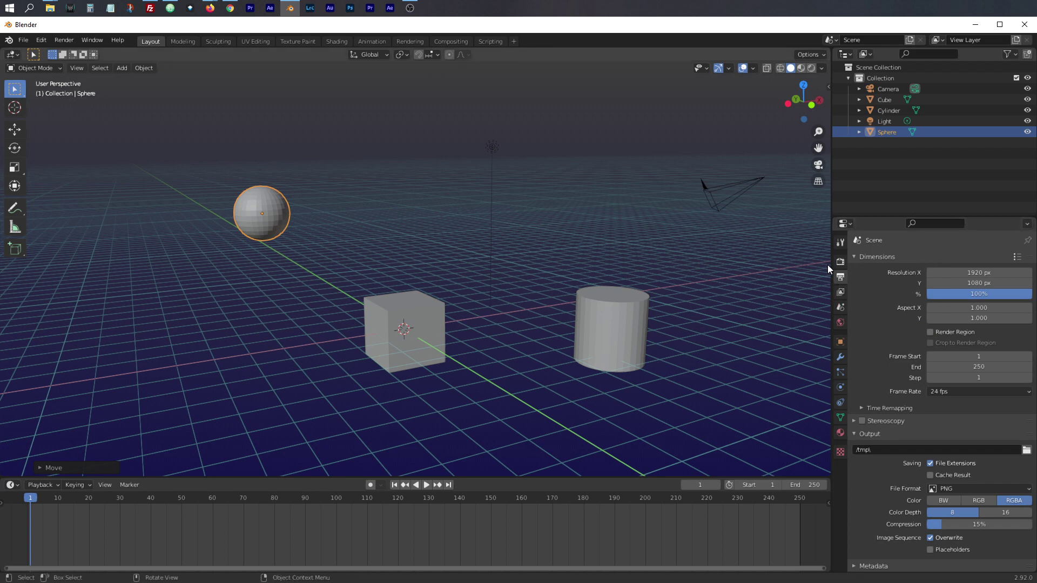
{"action": "left_click", "coordinate": [839, 292]}
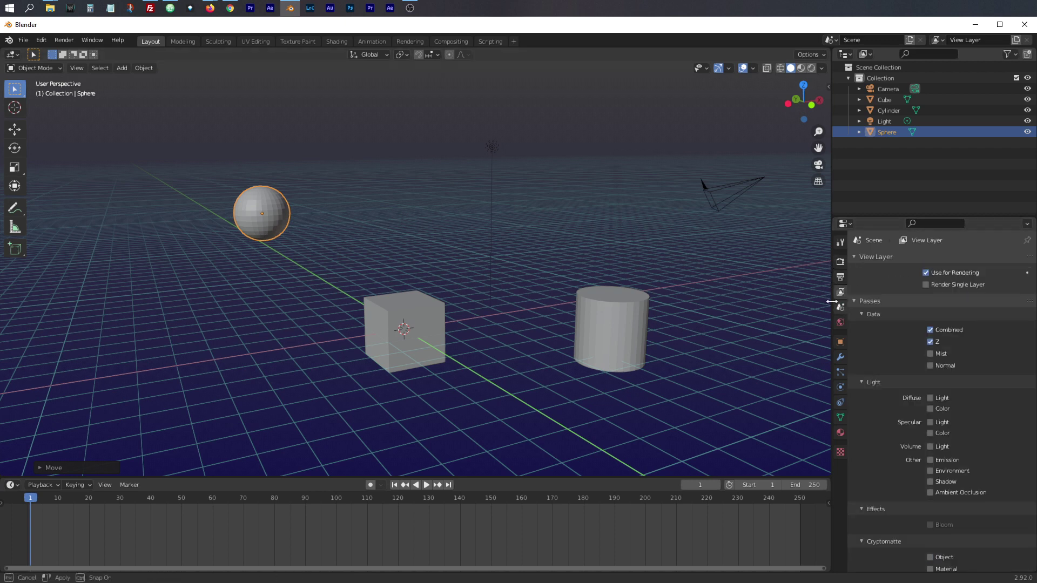
{"action": "left_click", "coordinate": [840, 307]}
{"action": "left_click", "coordinate": [839, 324]}
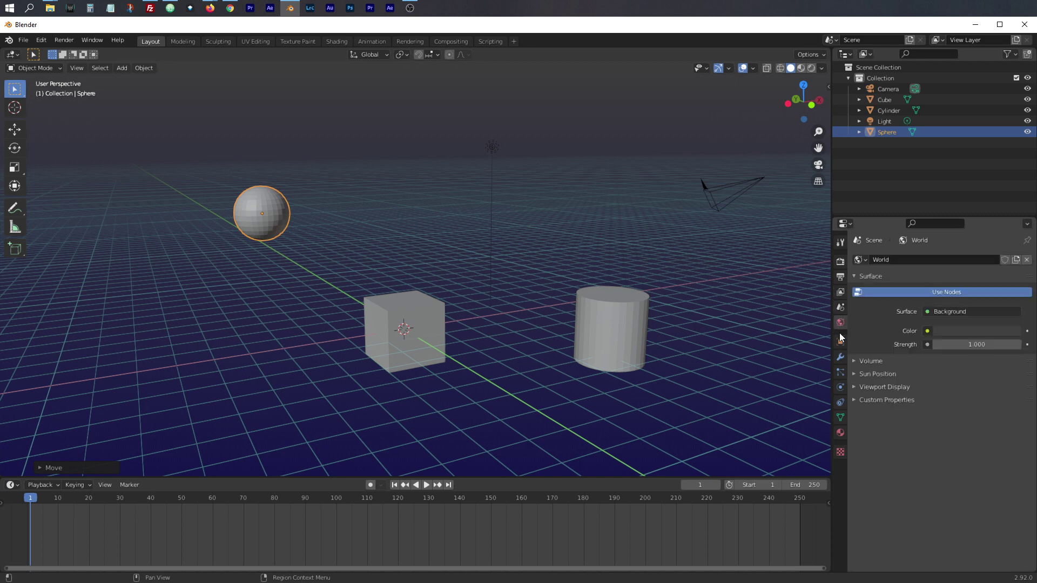
{"action": "left_click", "coordinate": [841, 342]}
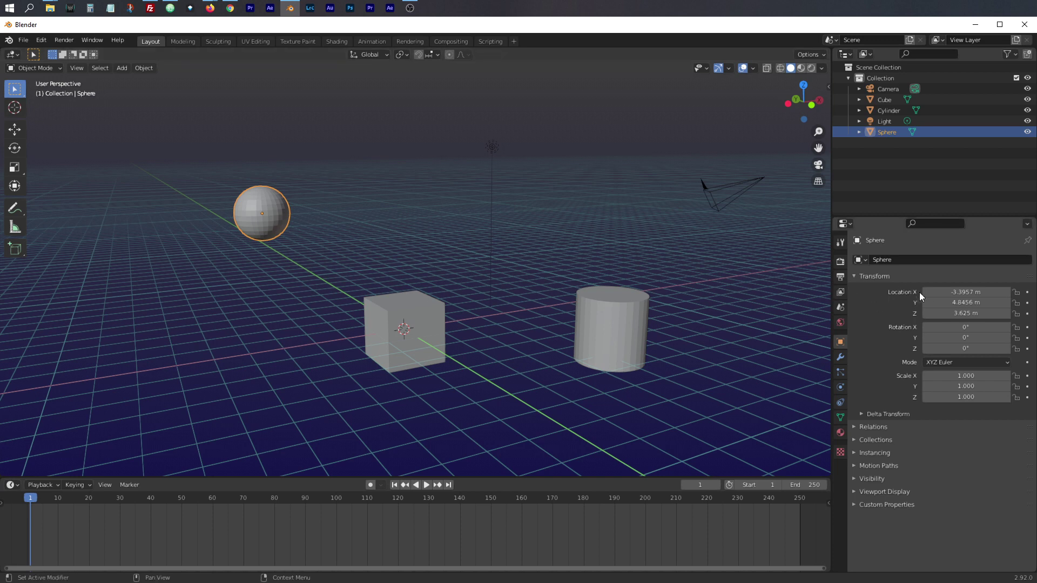
Step: Shift the sphere along X and stretch it along its X axis into an elongated ellipsoid
{"action": "left_click_drag", "start_coordinate": [919, 293], "coordinate": [973, 328]}
{"action": "left_click_drag", "start_coordinate": [967, 376], "coordinate": [988, 376]}
Step: Add an Array modifier to the stretched sphere with a count of 11 and relative offset factors Y 6.800 and Z -1.500
{"action": "left_click", "coordinate": [840, 358]}
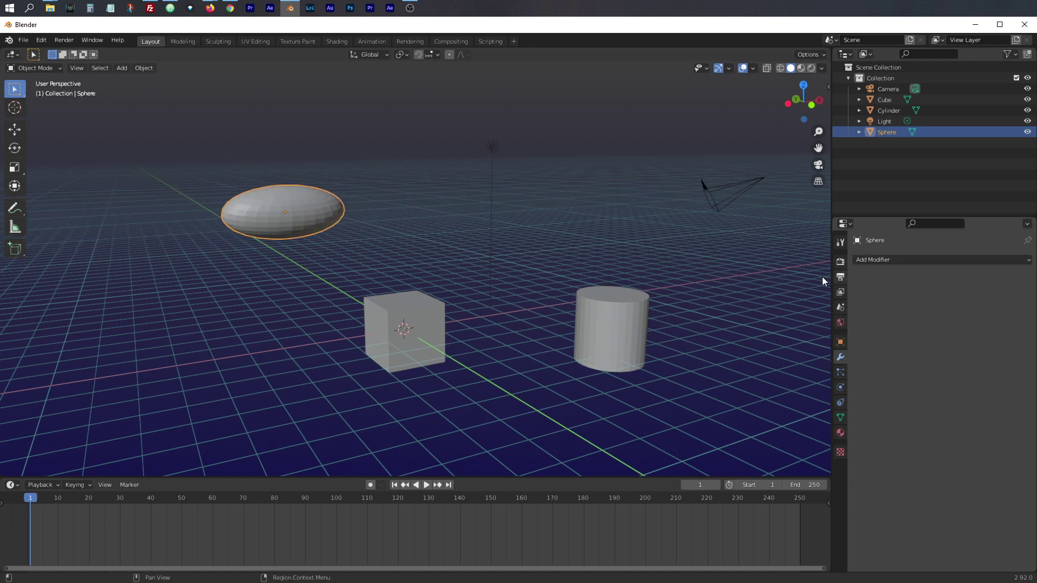
{"action": "left_click", "coordinate": [904, 260]}
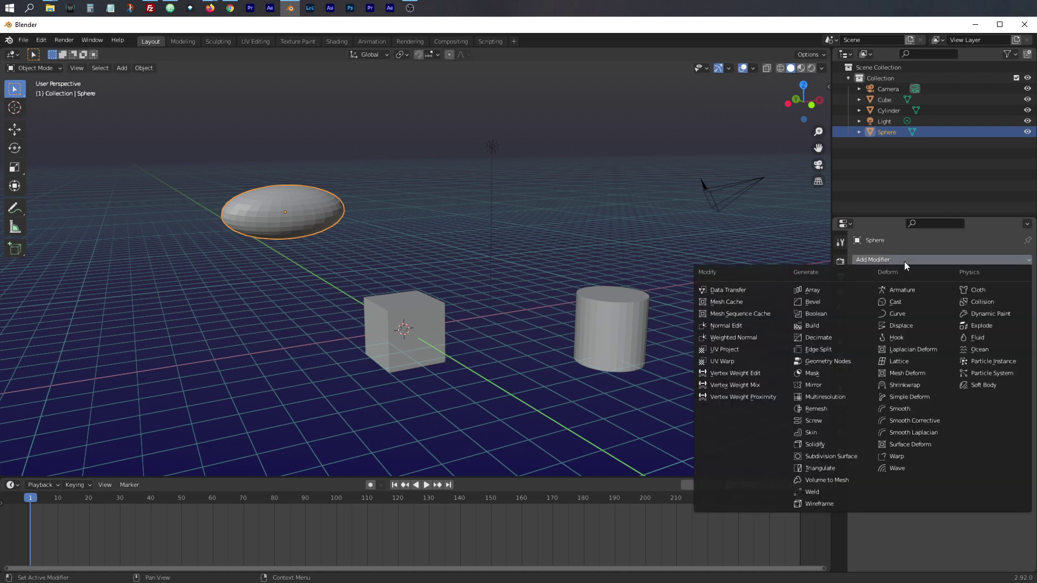
{"action": "left_click", "coordinate": [811, 290]}
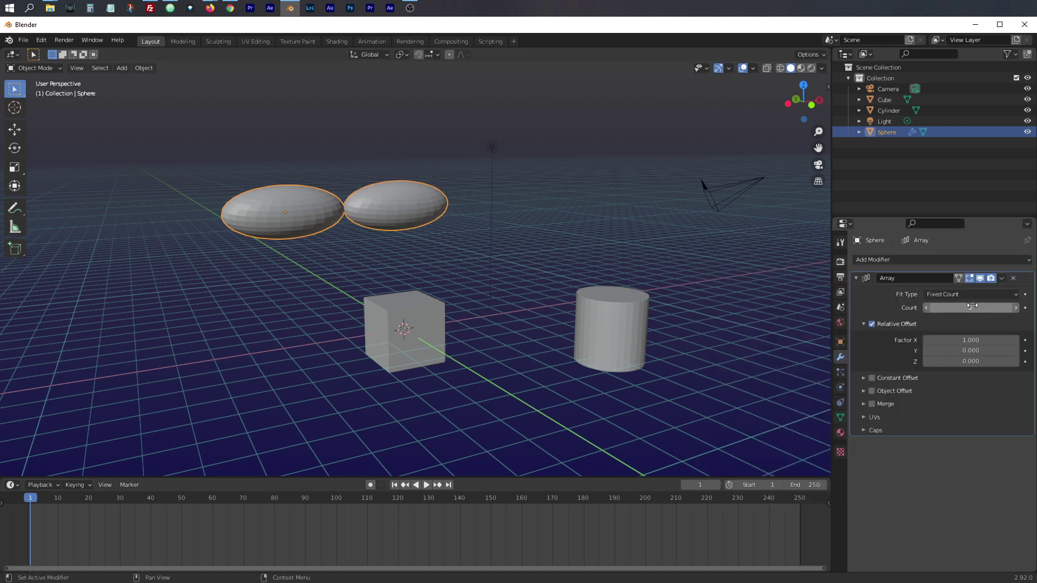
{"action": "mouse_move", "coordinate": [971, 308]}
{"action": "left_mouse_down"}
{"action": "mouse_move", "coordinate": [1010, 307]}
{"action": "mouse_move", "coordinate": [971, 308]}
{"action": "left_mouse_up"}
{"action": "mouse_move", "coordinate": [957, 350]}
{"action": "left_mouse_down"}
{"action": "mouse_move", "coordinate": [999, 350]}
{"action": "mouse_move", "coordinate": [945, 361]}
{"action": "left_mouse_up"}
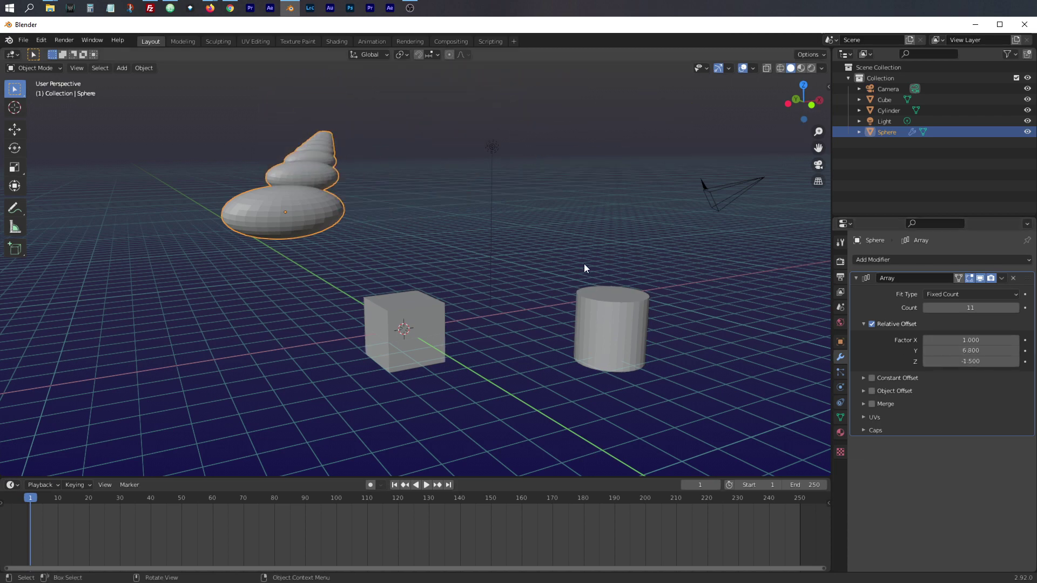
{"action": "scroll", "coordinate": [585, 263], "scroll_direction": "down", "scroll_amount": 6}
{"action": "mouse_move", "coordinate": [482, 307]}
{"action": "middle_mouse_down"}
{"action": "mouse_move", "coordinate": [548, 303]}
{"action": "mouse_move", "coordinate": [523, 308]}
{"action": "mouse_move", "coordinate": [514, 326]}
{"action": "mouse_move", "coordinate": [608, 332]}
{"action": "mouse_move", "coordinate": [481, 326]}
{"action": "middle_mouse_up"}
{"action": "scroll", "coordinate": [477, 308], "scroll_direction": "up", "scroll_amount": 3}
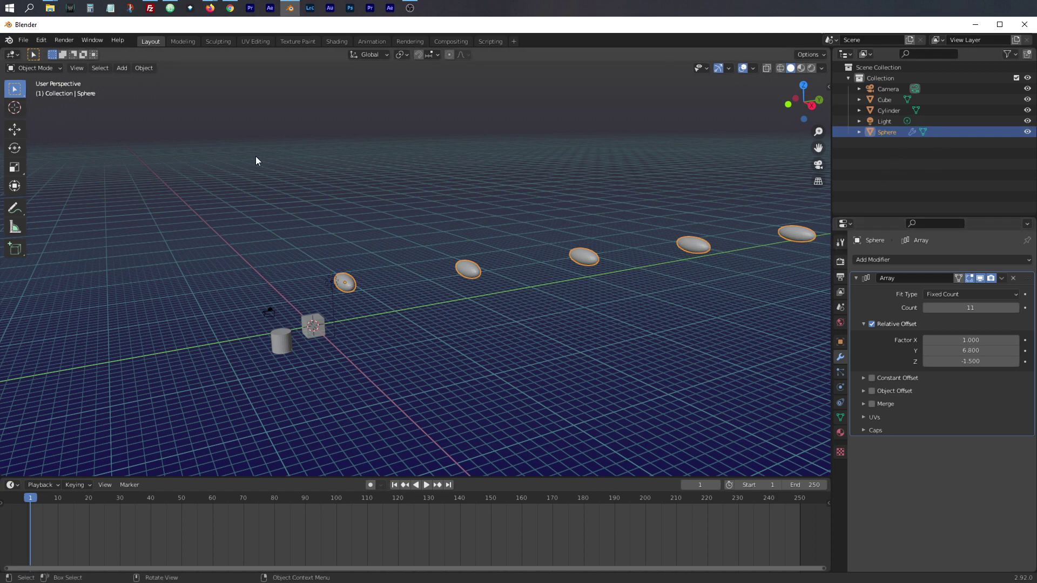
Step: Start a new General file without saving the changes to the current scene
{"action": "left_click", "coordinate": [23, 40]}
{"action": "mouse_move", "coordinate": [71, 52]}
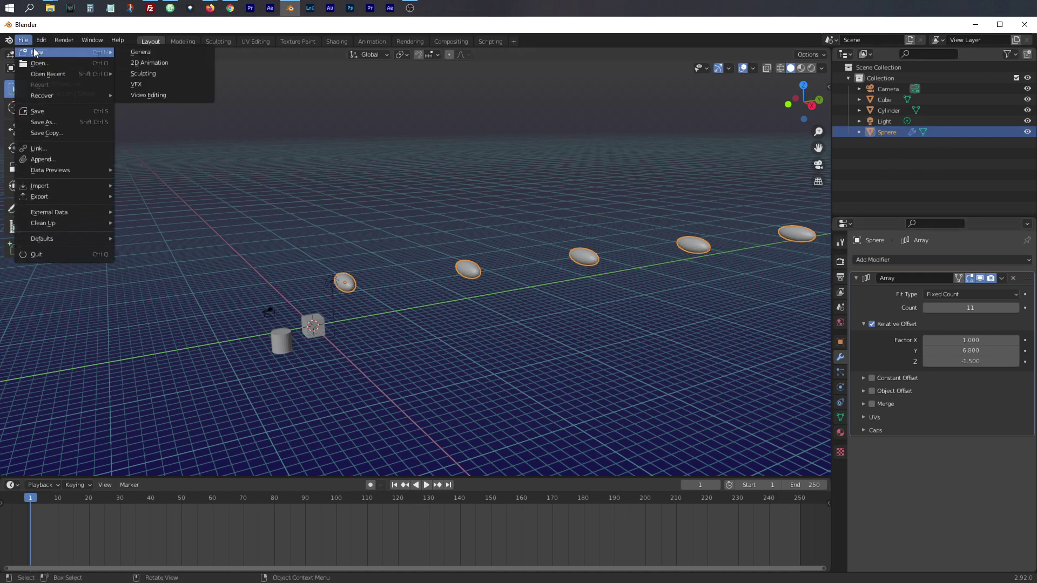
{"action": "left_click", "coordinate": [142, 52]}
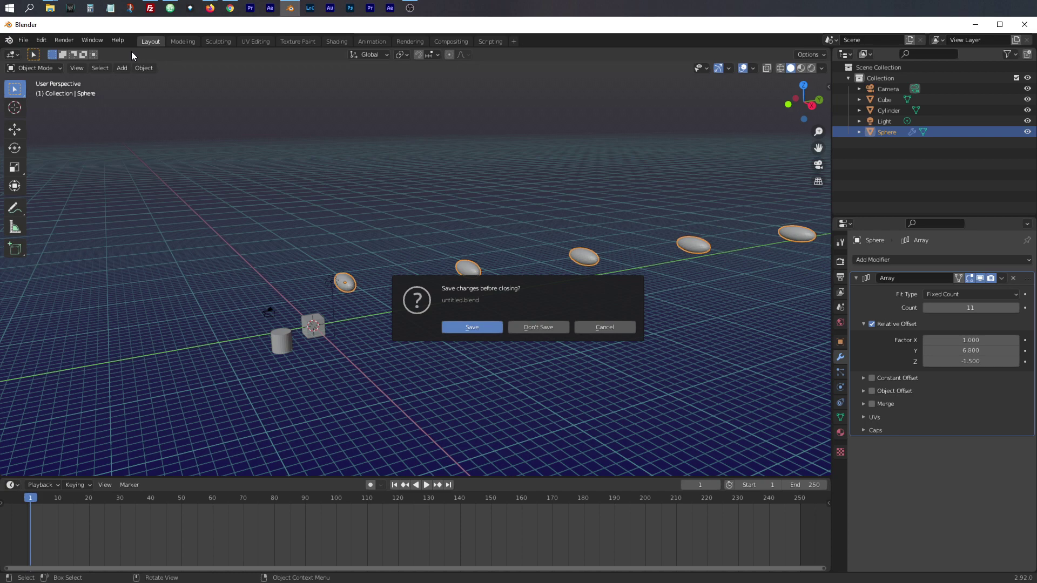
{"action": "left_click", "coordinate": [530, 327]}
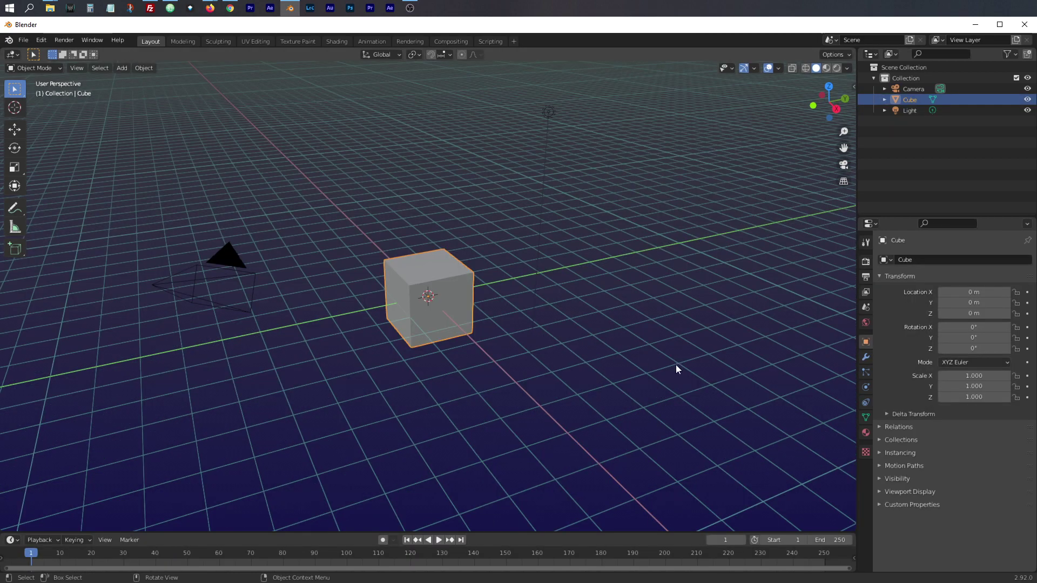